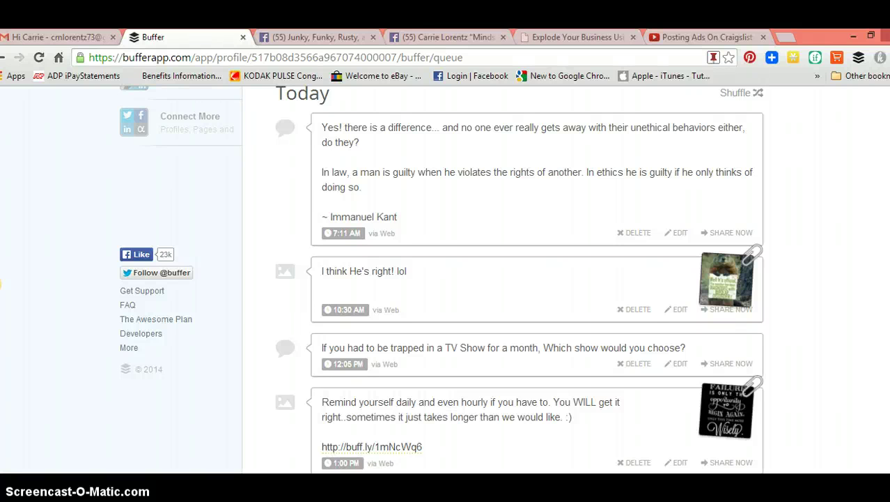
# Turn on notifications for the friend who commented on the TV show post
pyautogui.click(855, 279)
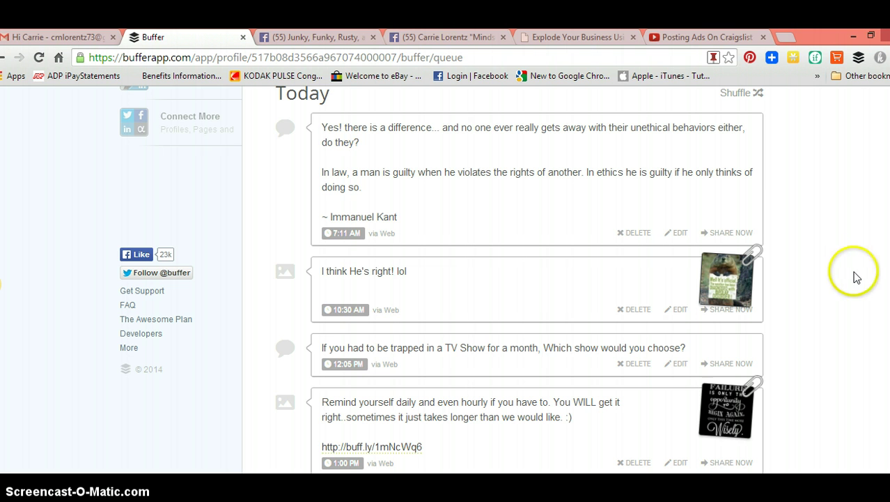
pyautogui.click(333, 36)
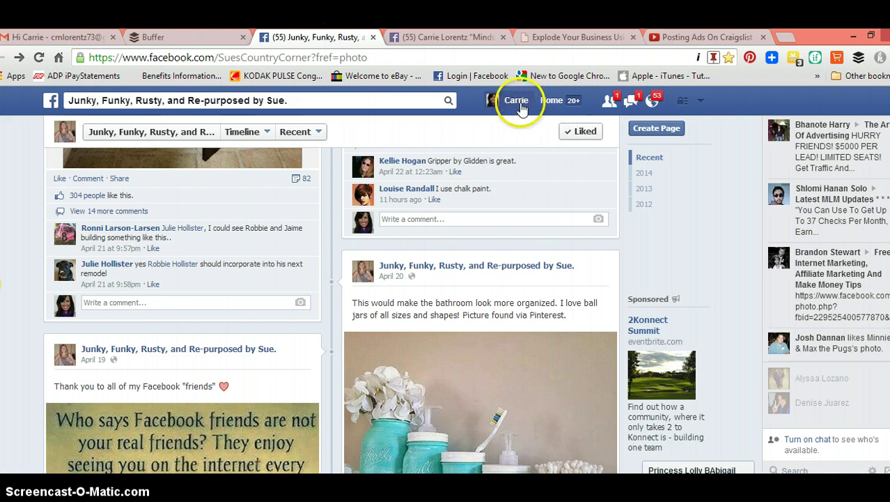
pyautogui.click(517, 103)
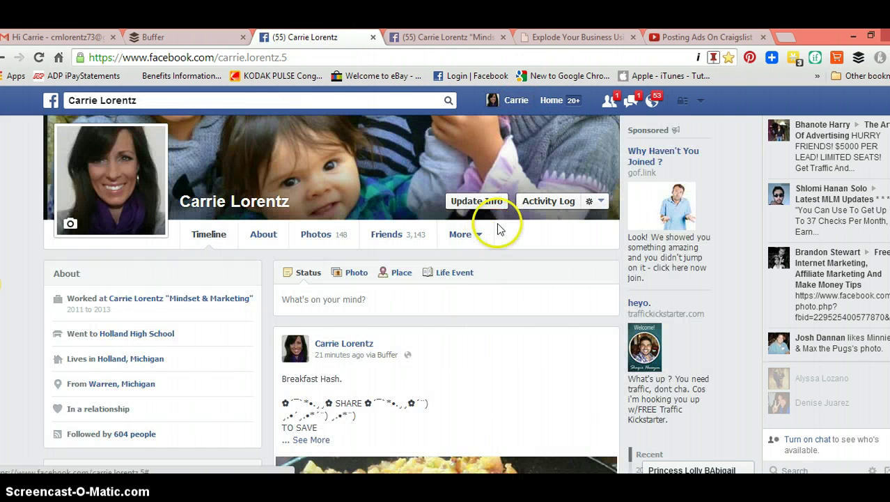
pyautogui.scroll(-5, 449, 310)
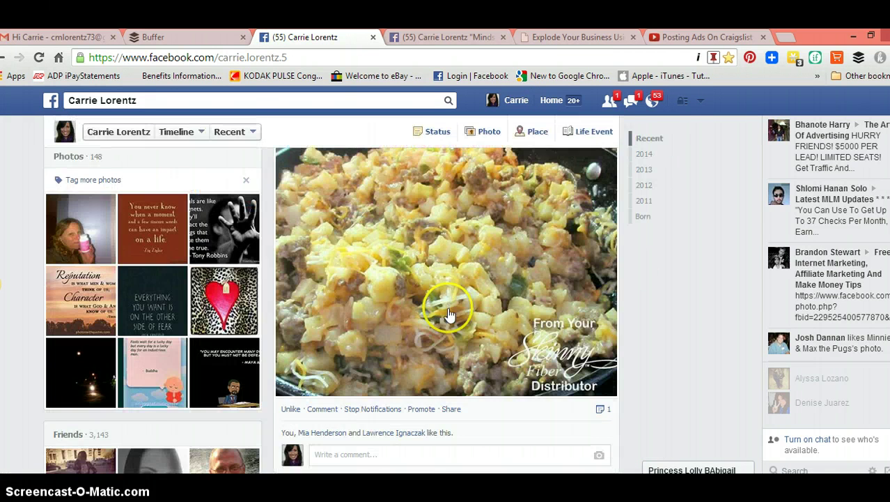
pyautogui.scroll(-10, 449, 310)
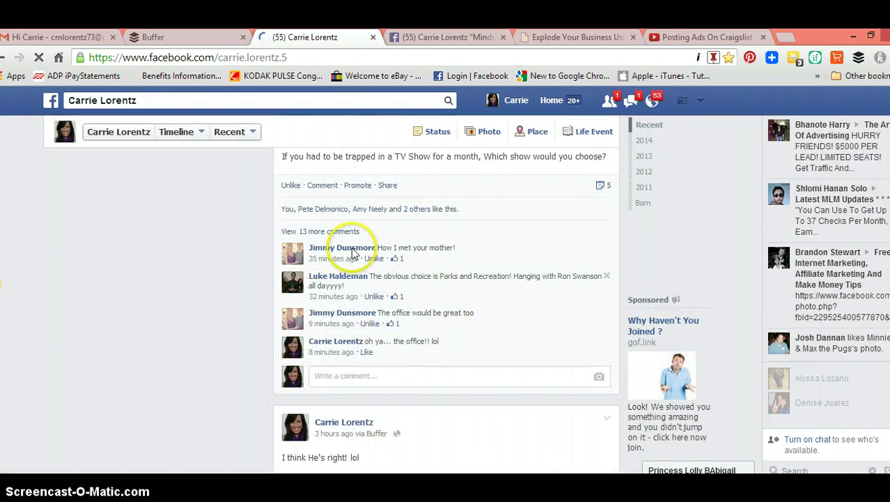
pyautogui.moveTo(352, 252)
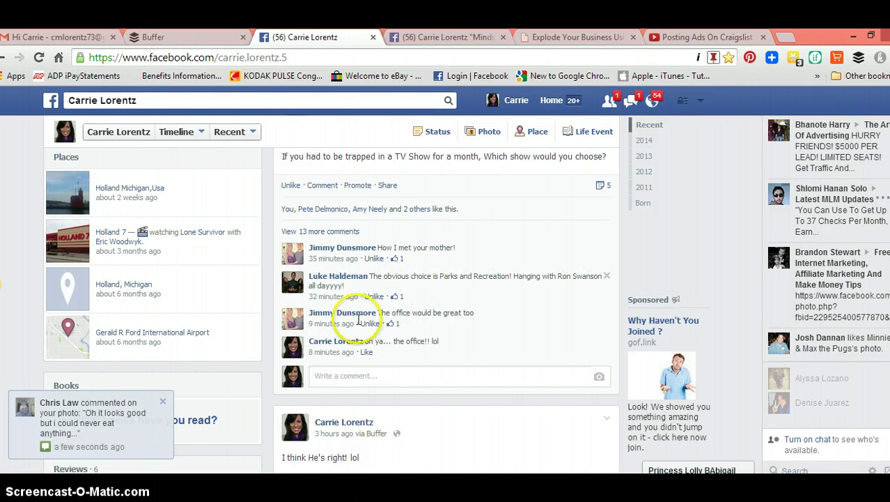
pyautogui.click(351, 314)
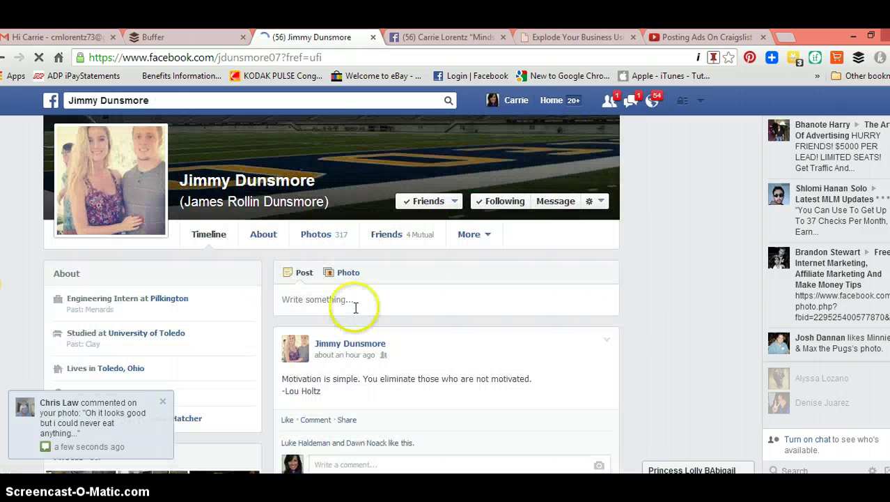
pyautogui.moveTo(455, 206)
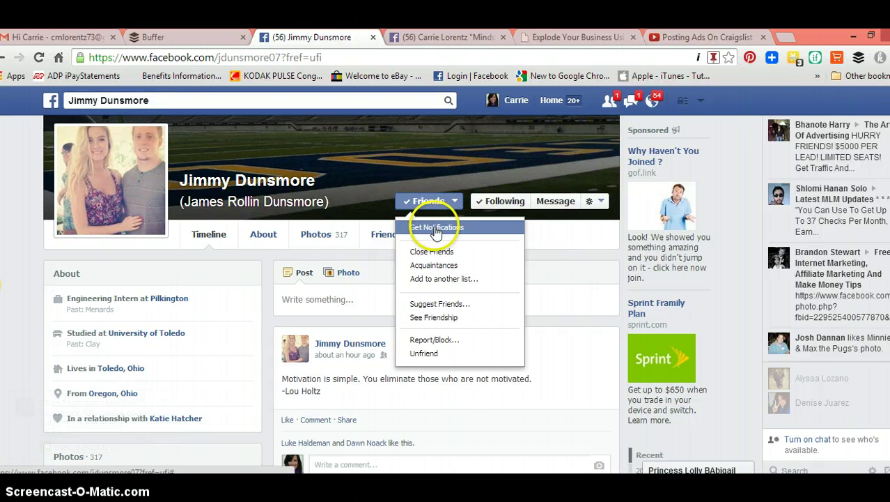
pyautogui.click(436, 230)
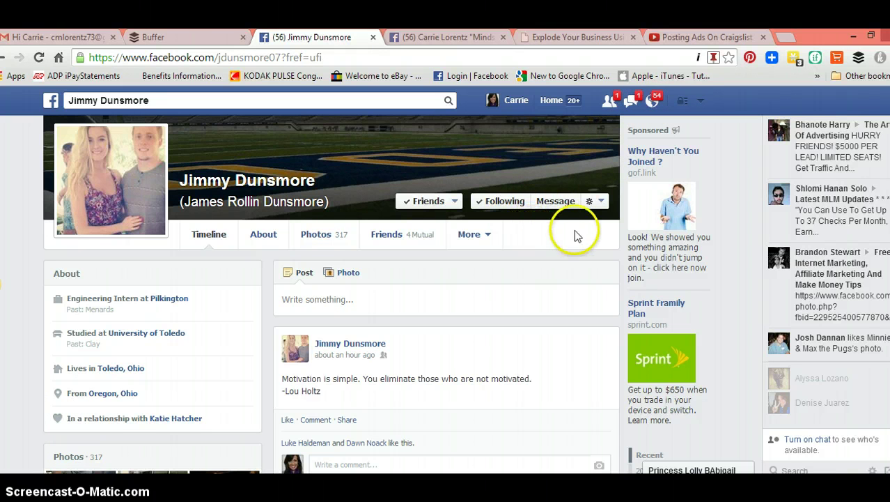
# Bring up the Add to Interest Lists options for this friend
pyautogui.click(600, 202)
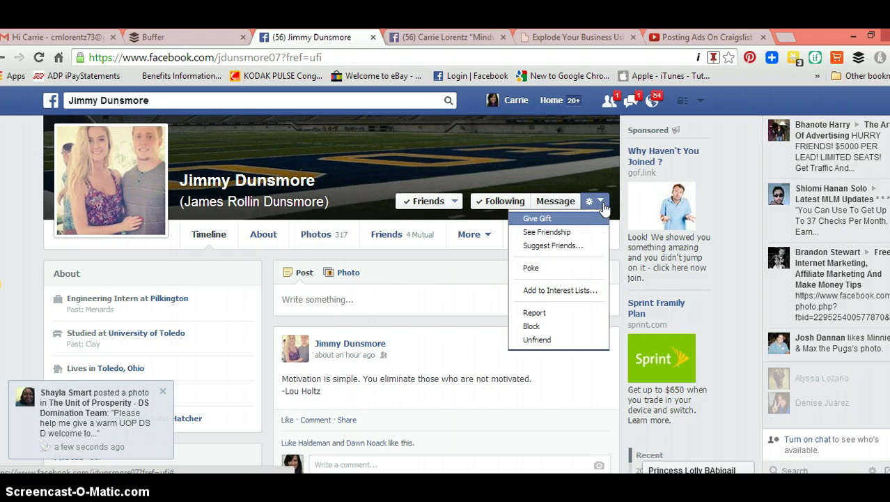
pyautogui.click(548, 292)
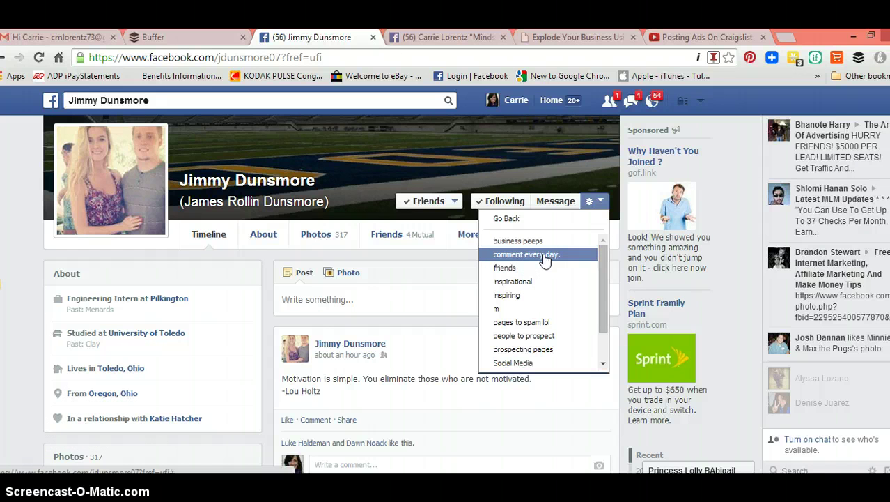
pyautogui.scroll(-2, 546, 259)
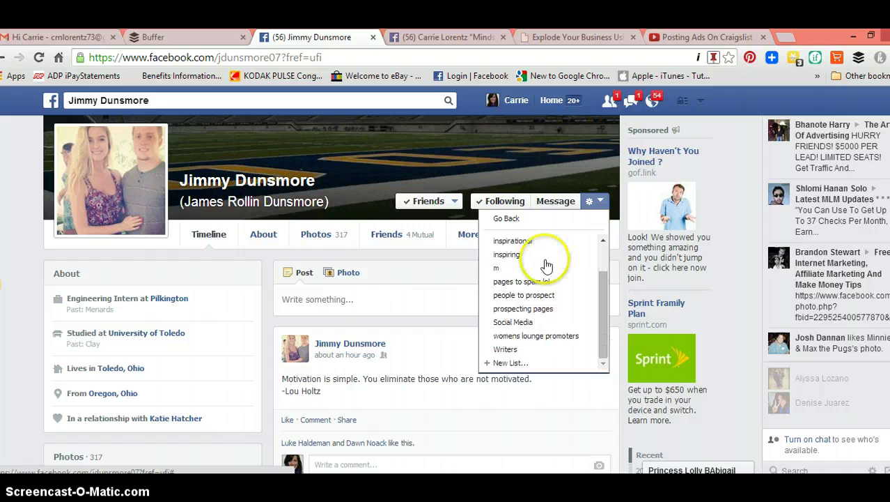
# Create an Only Me interest list named 'leads' with this friend as its sole member
pyautogui.click(518, 364)
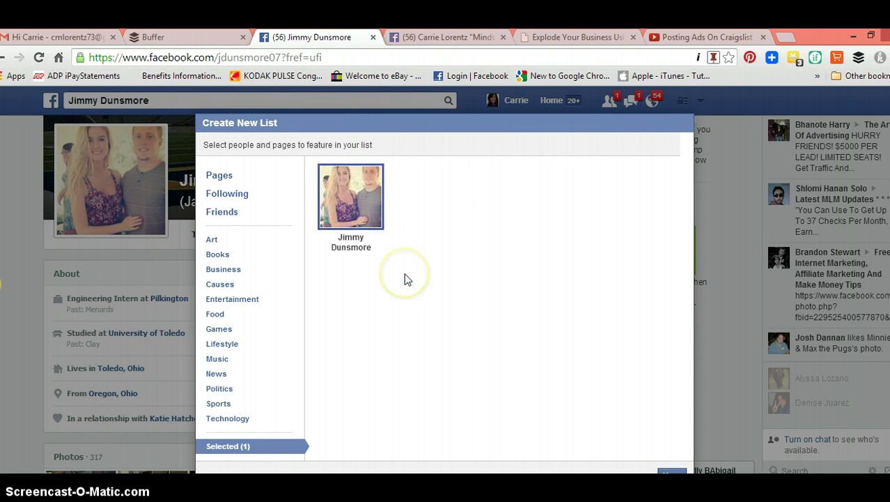
pyautogui.moveTo(408, 279); pyautogui.dragTo(490, 273)
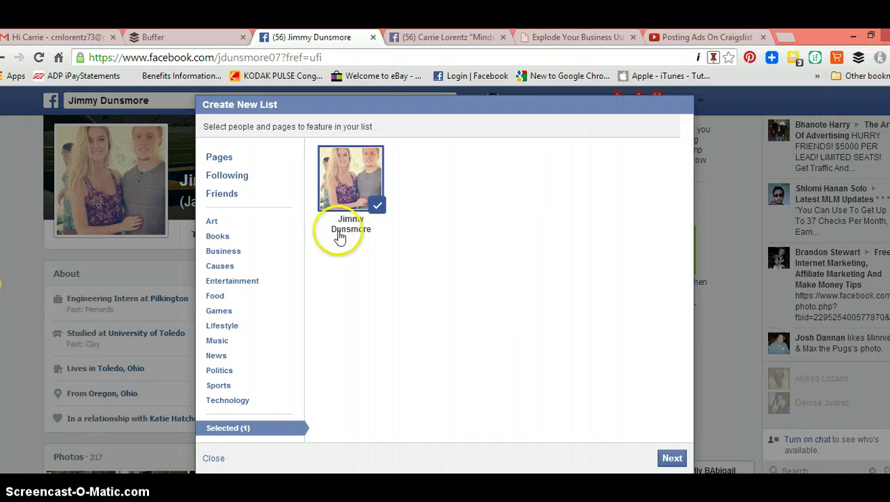
pyautogui.click(670, 458)
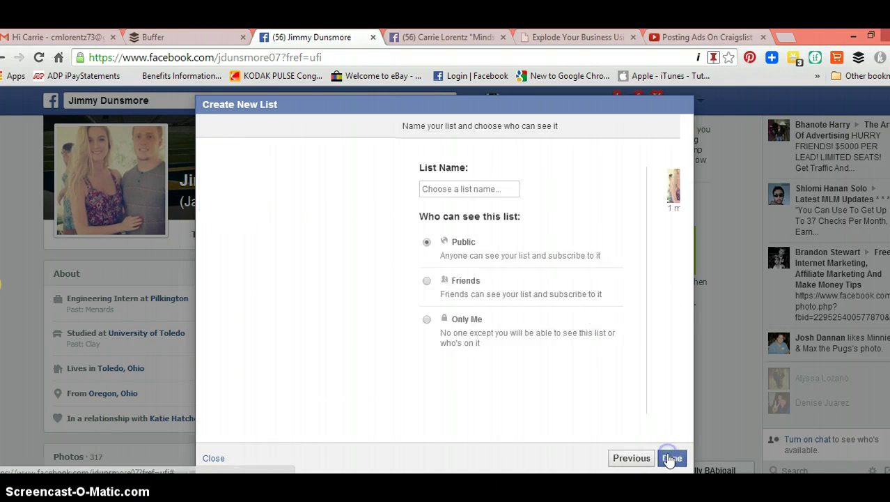
pyautogui.click(282, 188)
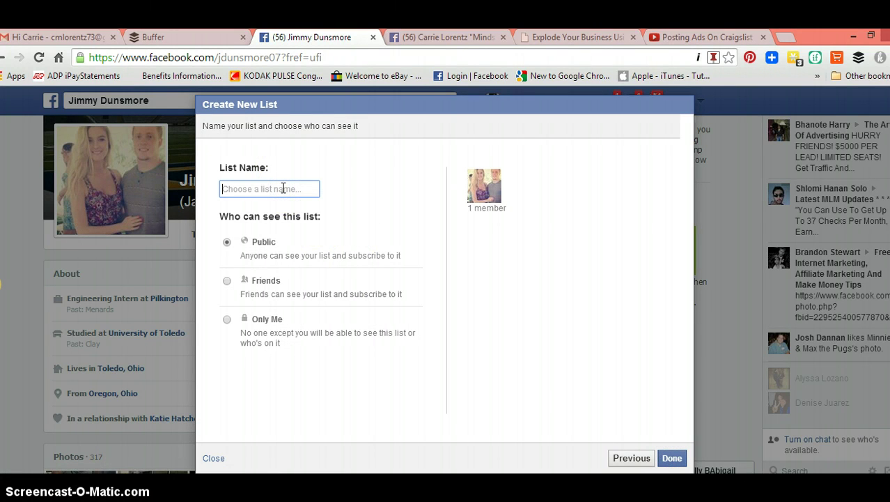
pyautogui.write('I')
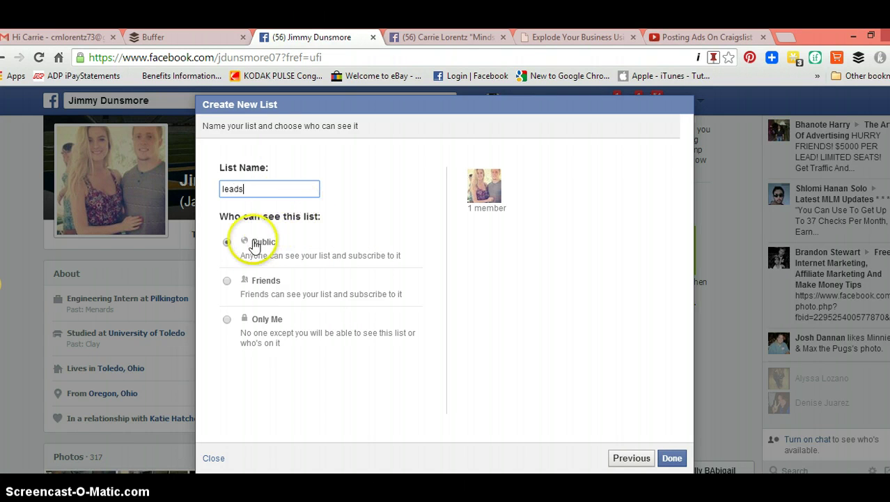
pyautogui.click(229, 319)
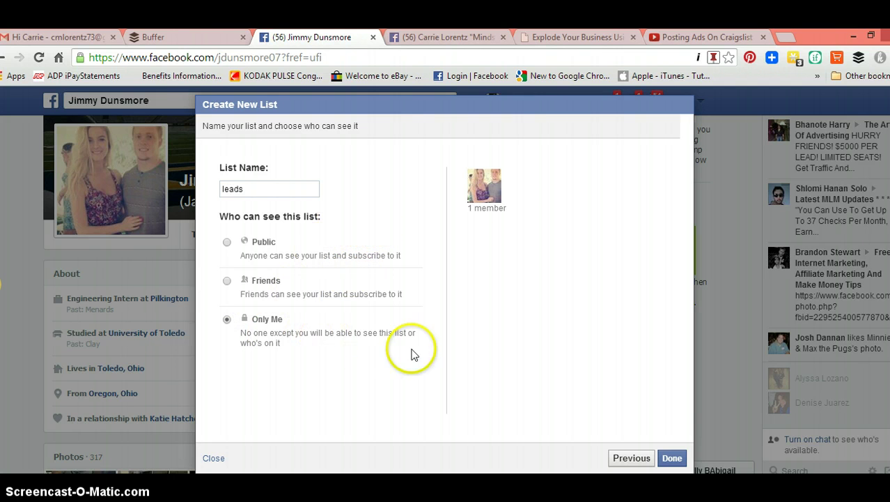
pyautogui.click(672, 459)
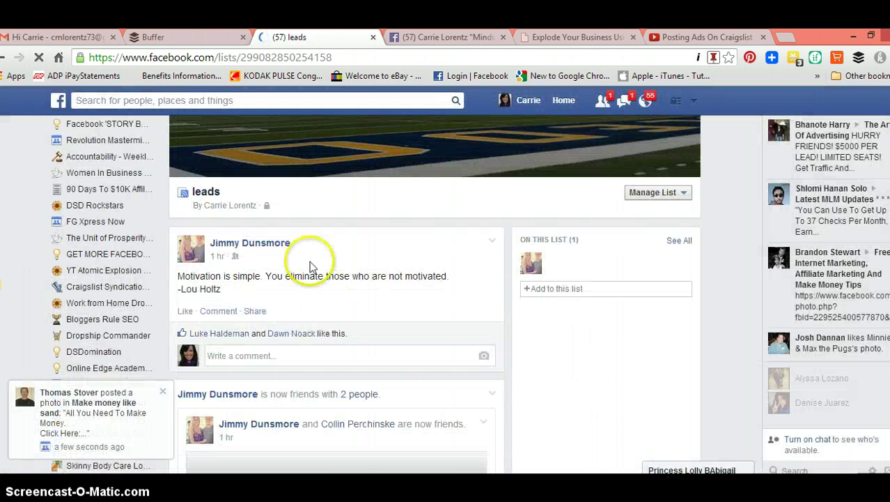
# Scroll the new leads list's feed and dismiss the notification popup
pyautogui.scroll(-5, 139, 207)
pyautogui.scroll(-5, 139, 209)
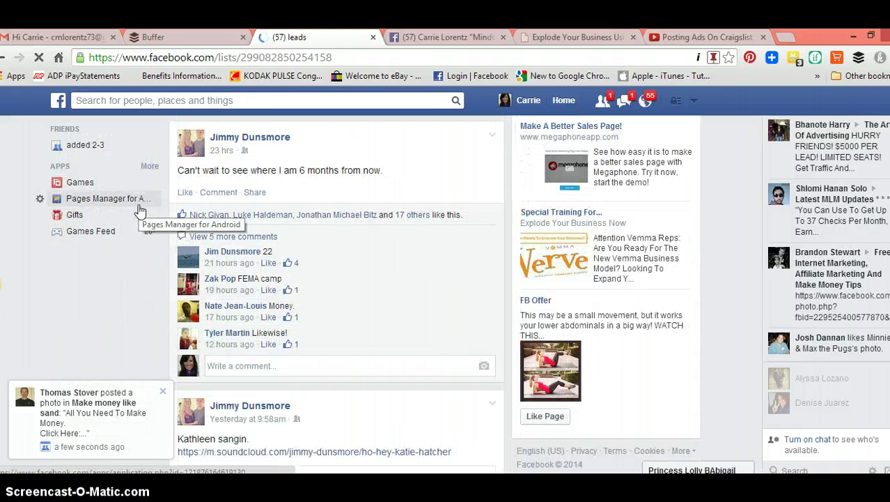
pyautogui.scroll(5, 143, 212)
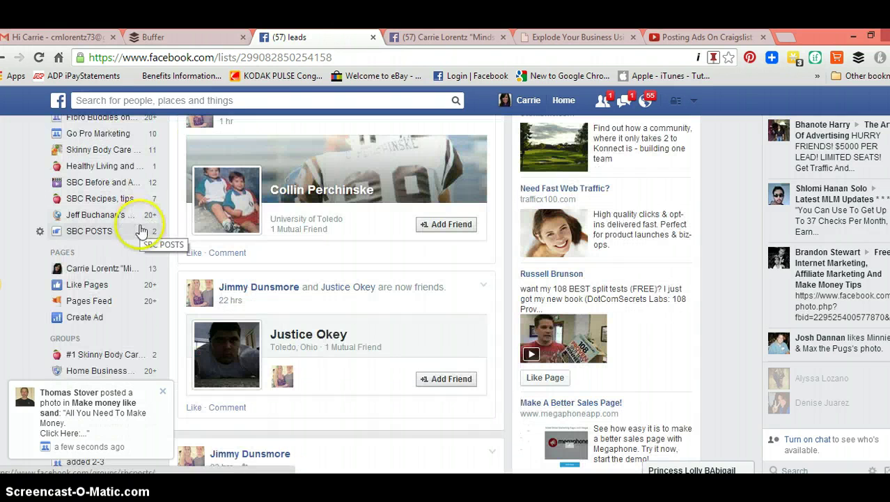
pyautogui.click(163, 391)
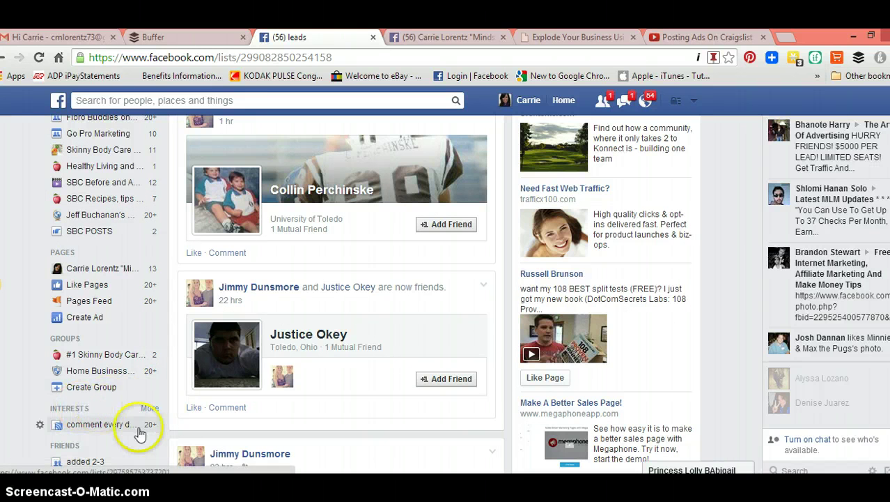
# Reopen the leads list from the Interests page and scroll through its news feed
pyautogui.click(151, 410)
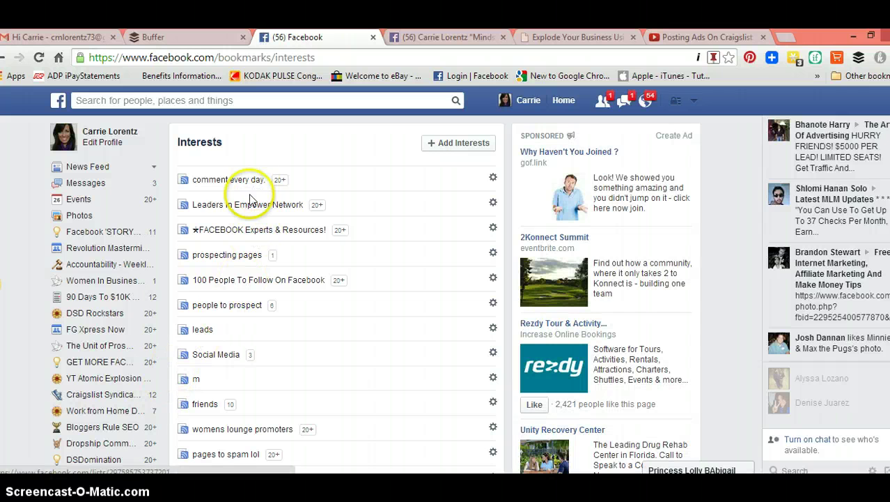
pyautogui.click(202, 331)
pyautogui.scroll(-5, 390, 307)
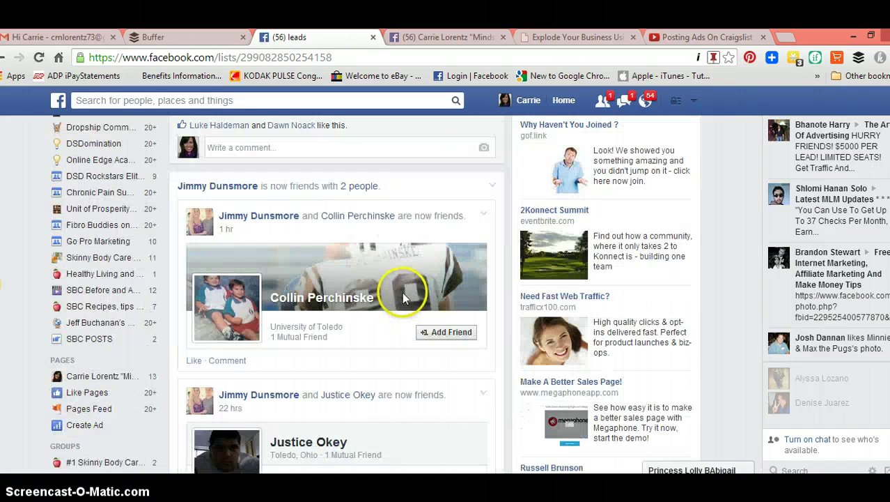
pyautogui.scroll(-15, 357, 204)
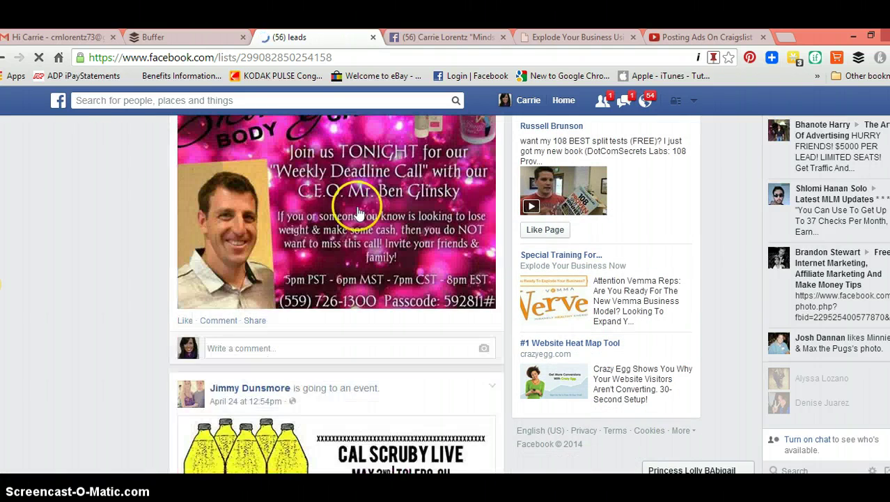
pyautogui.scroll(-10, 359, 213)
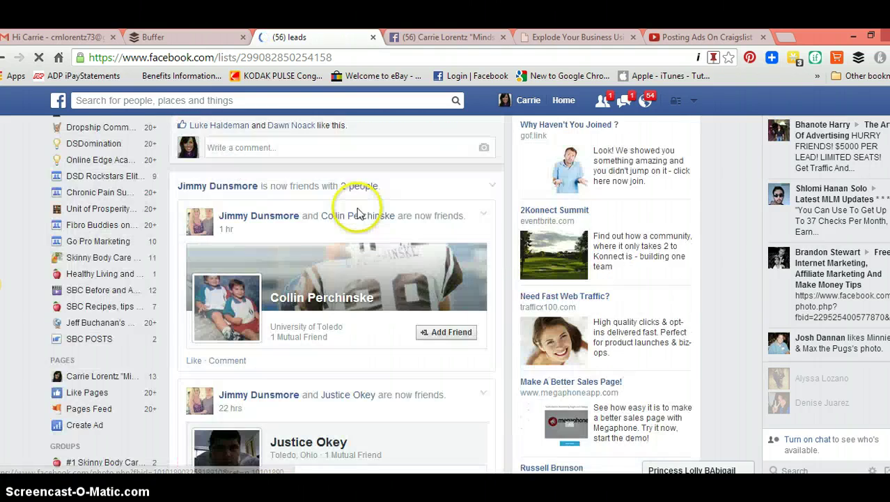
pyautogui.scroll(-10, 357, 209)
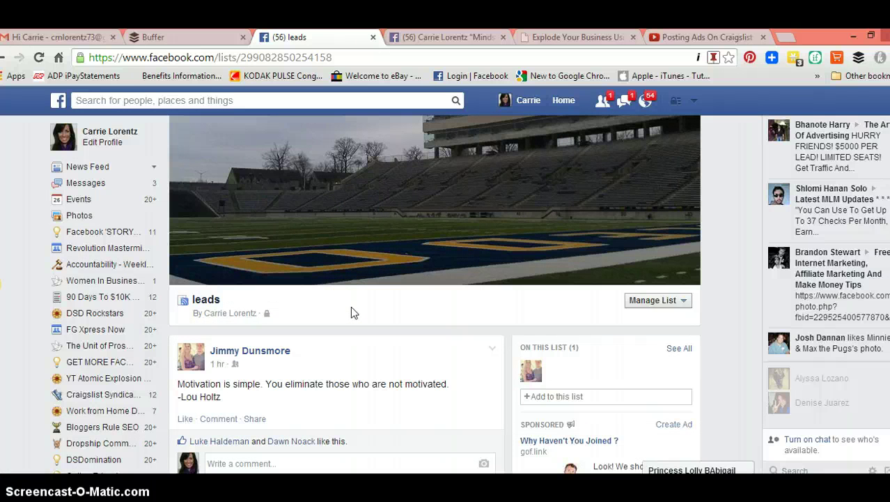
pyautogui.scroll(-5, 391, 323)
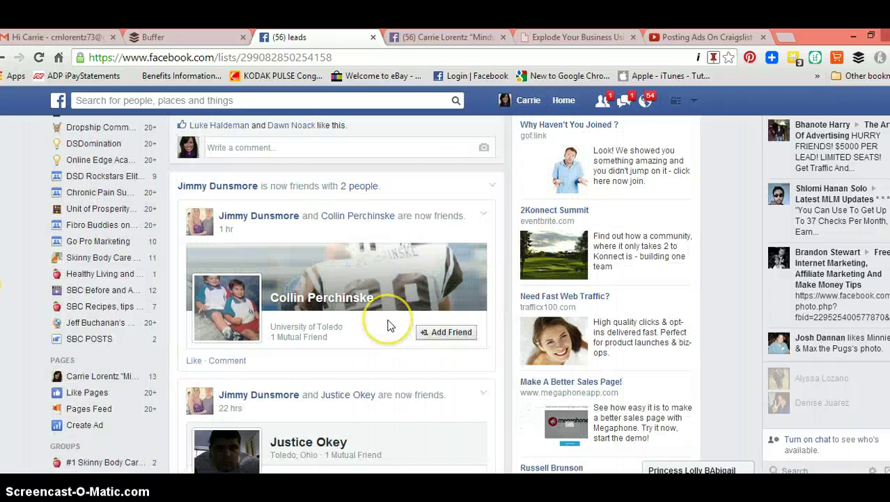
pyautogui.scroll(-4, 390, 310)
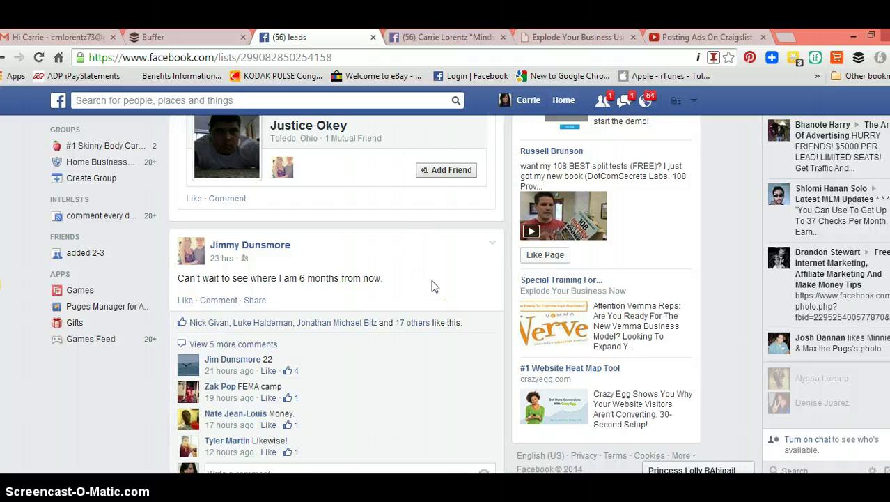
pyautogui.scroll(-5, 397, 262)
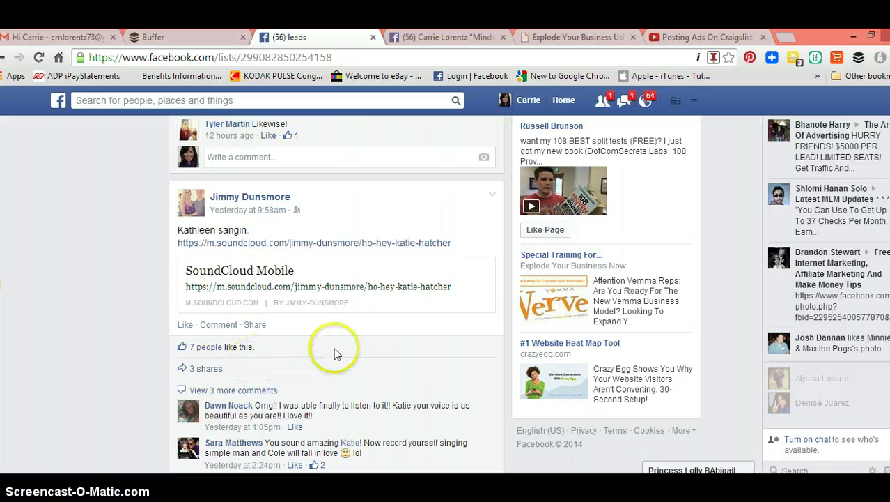
pyautogui.scroll(-15, 348, 320)
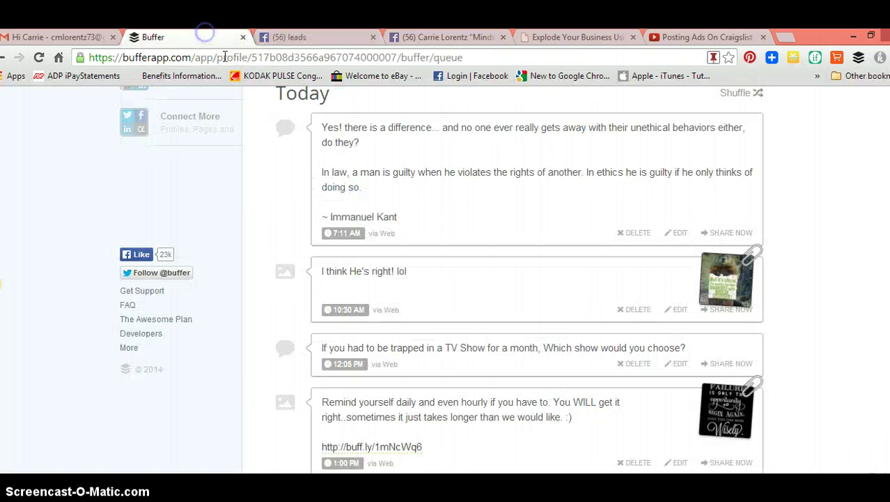
pyautogui.click(436, 207)
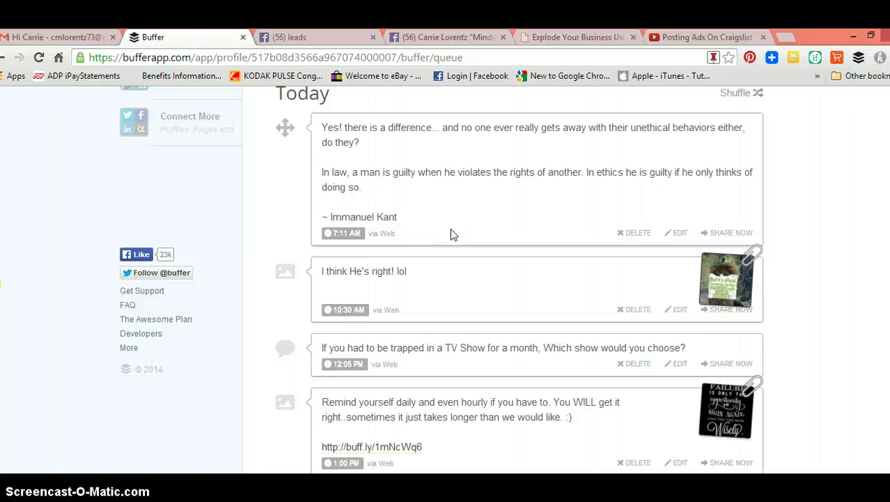
pyautogui.click(449, 245)
pyautogui.click(450, 247)
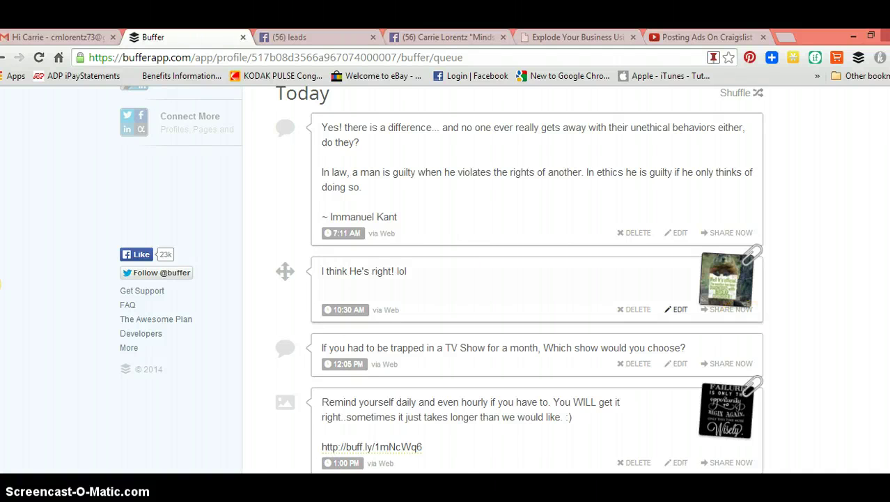
pyautogui.scroll(1, 450, 279)
pyautogui.scroll(3, 811, 206)
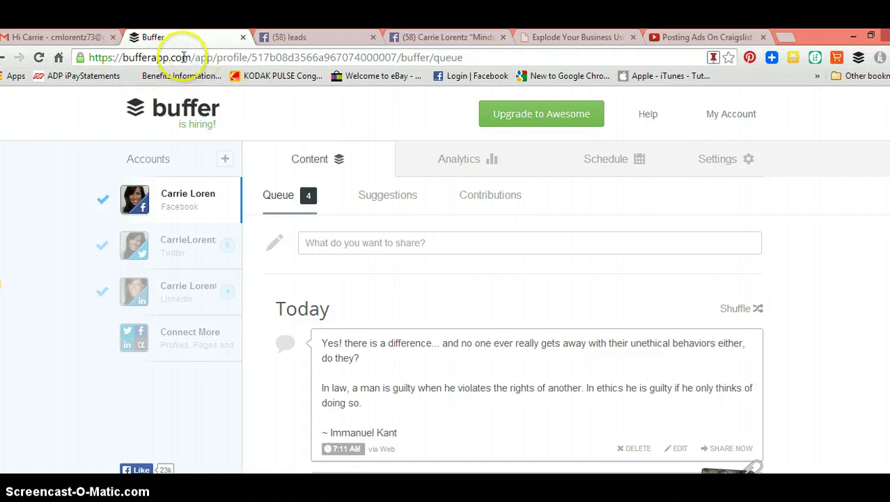
pyautogui.moveTo(216, 57); pyautogui.dragTo(75, 58)
pyautogui.click(322, 117)
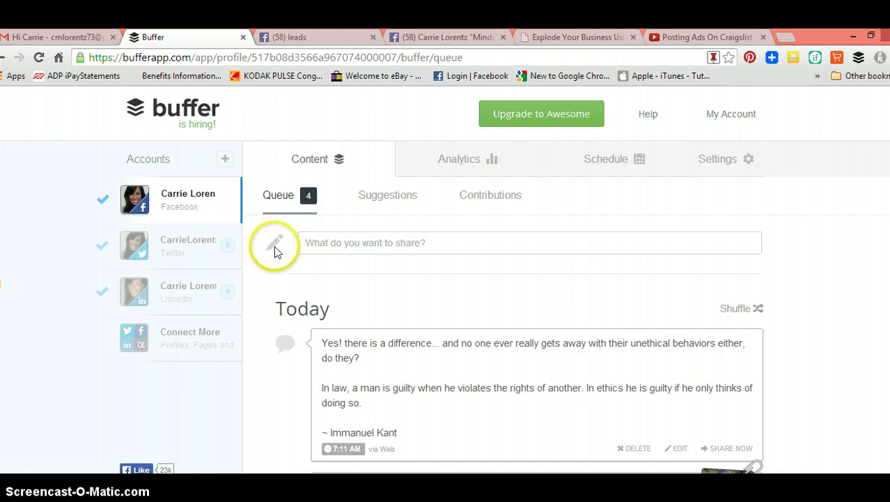
# Start a new Buffer post and attach the dragonflies image
pyautogui.click(329, 249)
pyautogui.click(346, 291)
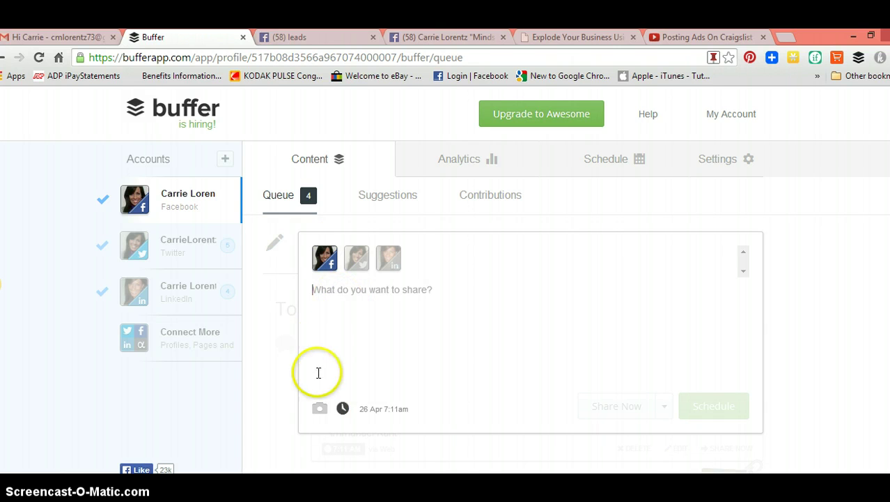
pyautogui.click(320, 408)
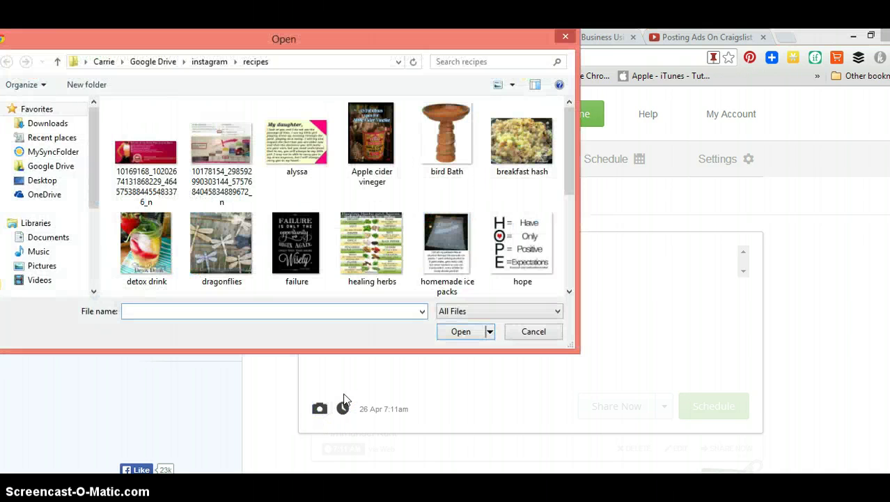
pyautogui.click(233, 246)
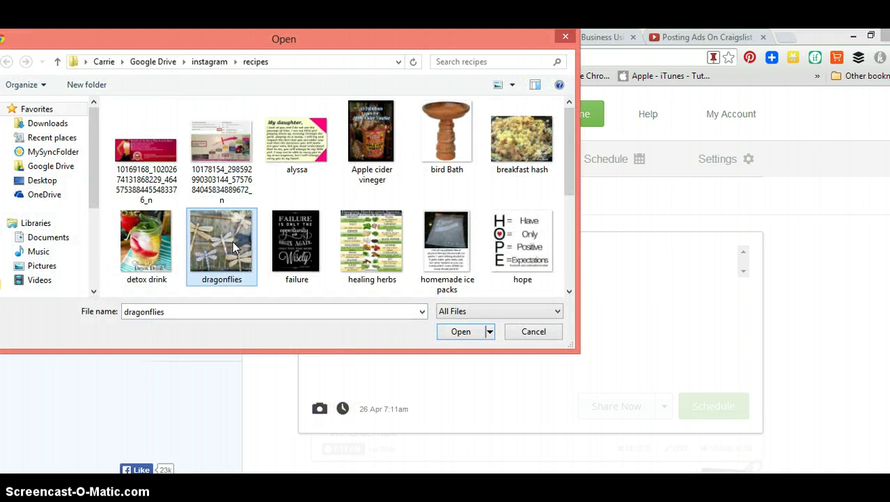
pyautogui.click(454, 333)
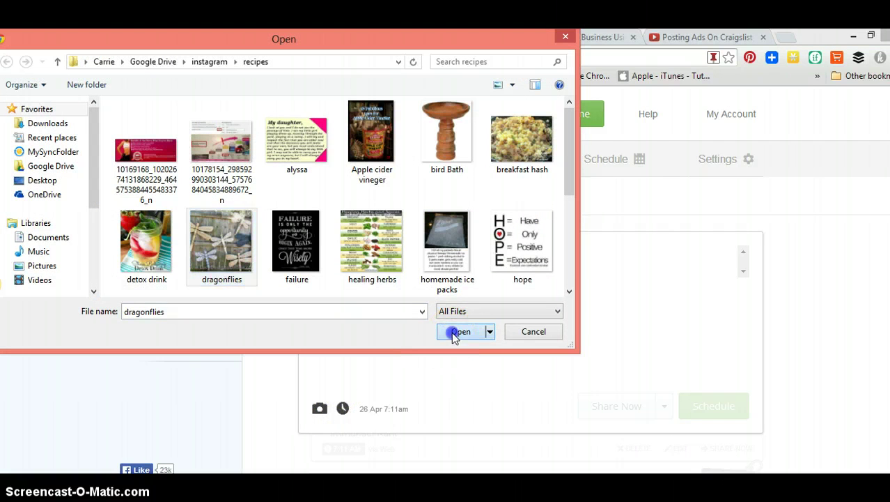
# Caption it 'This is a cool idea using Ceiling fans and table legs!', add Twitter, append #DIY #coolidea #repurpose
pyautogui.click(369, 300)
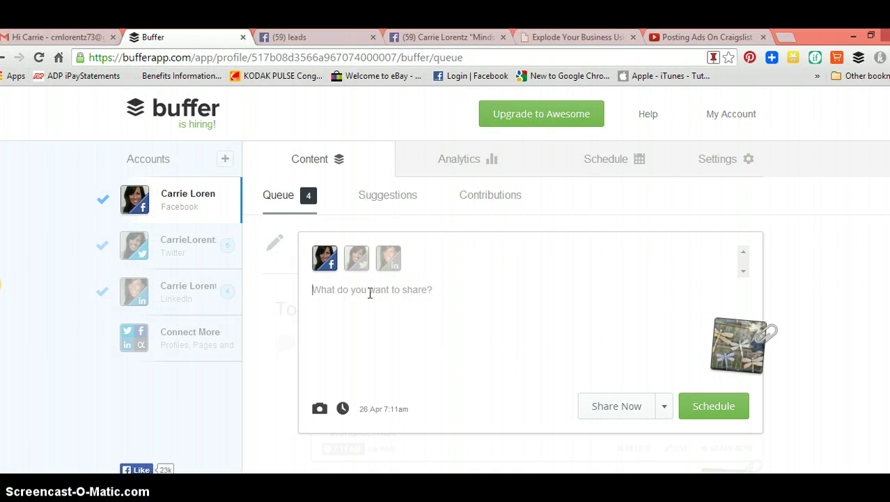
pyautogui.write('T')
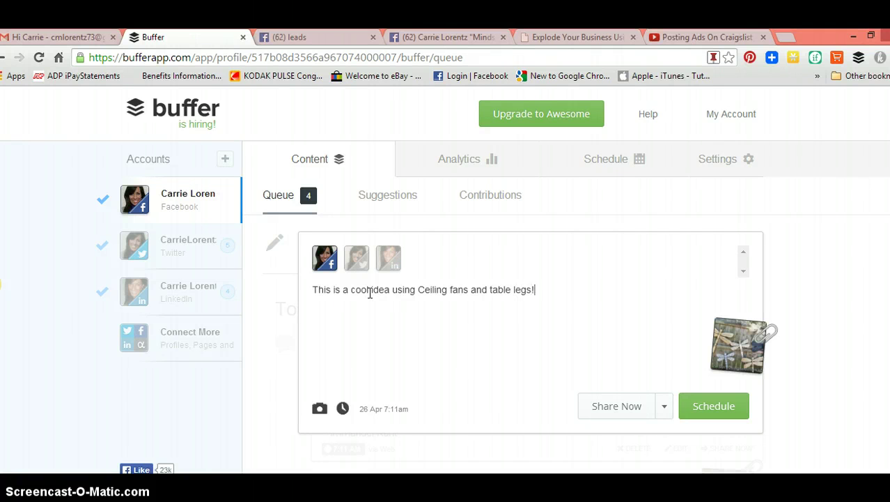
pyautogui.scroll(-3, 446, 279)
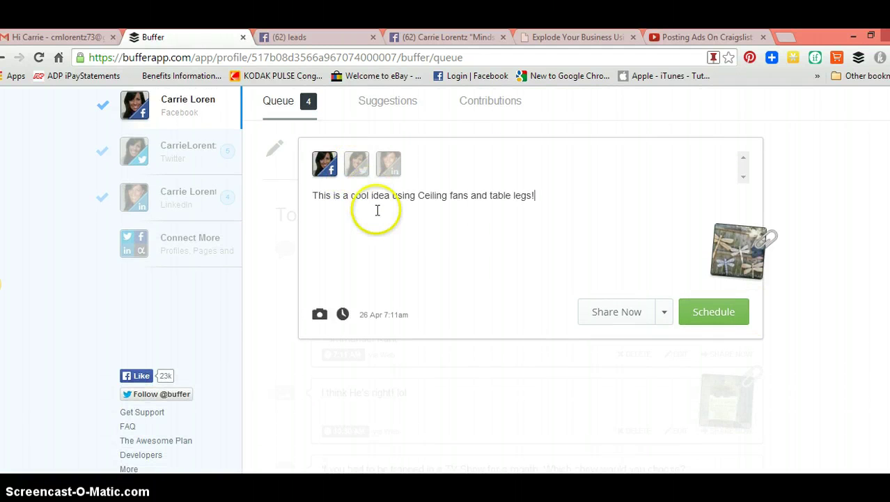
pyautogui.click(356, 166)
pyautogui.click(554, 195)
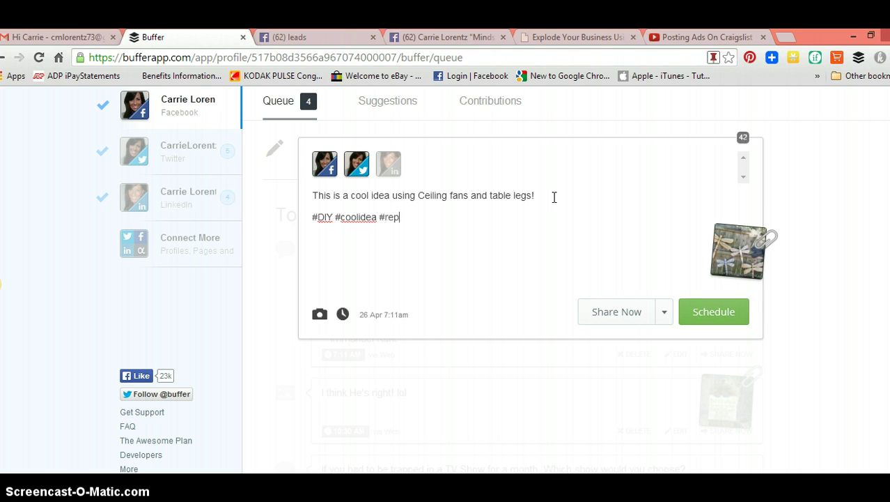
pyautogui.click(524, 206)
pyautogui.click(411, 271)
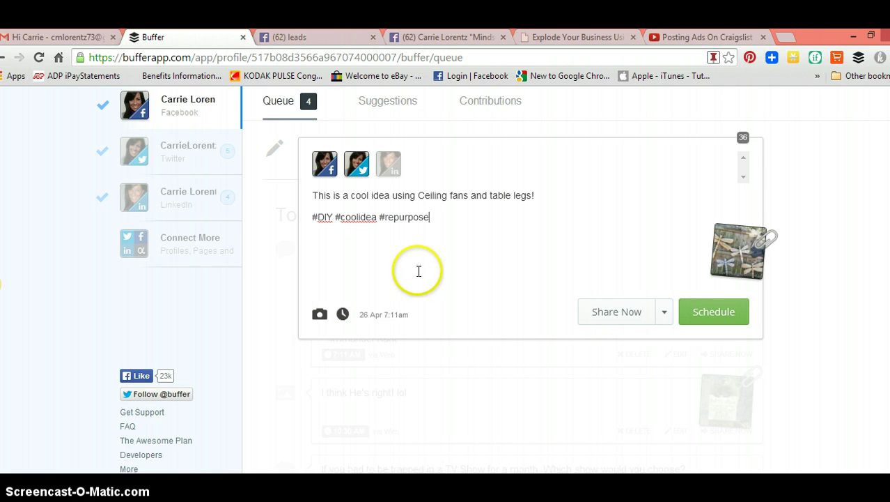
# Schedule the dragonfly post for 26 Apr at 6:27 PM, adding it to the queue
pyautogui.click(343, 315)
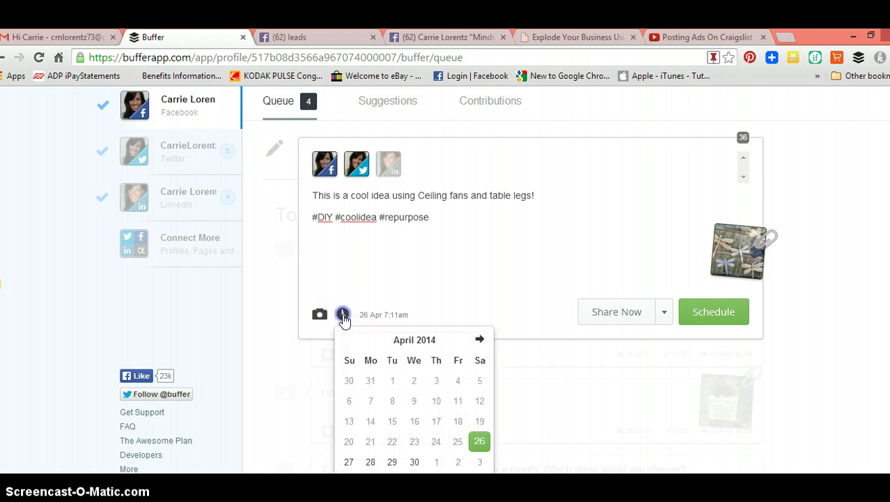
pyautogui.moveTo(369, 326); pyautogui.dragTo(413, 359)
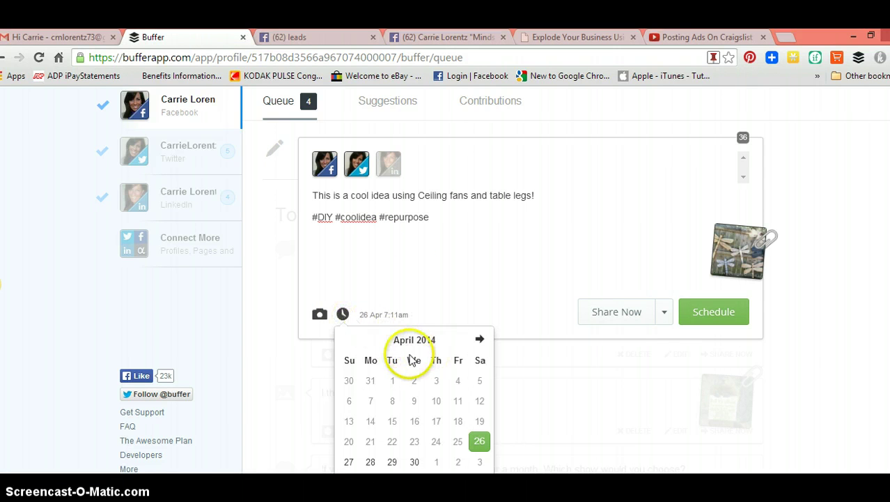
pyautogui.click(868, 308)
pyautogui.scroll(-1, 836, 313)
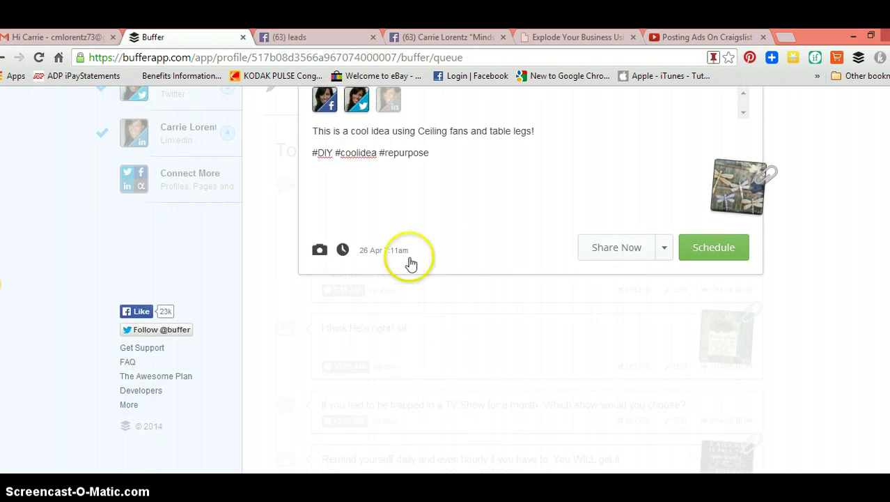
pyautogui.click(342, 249)
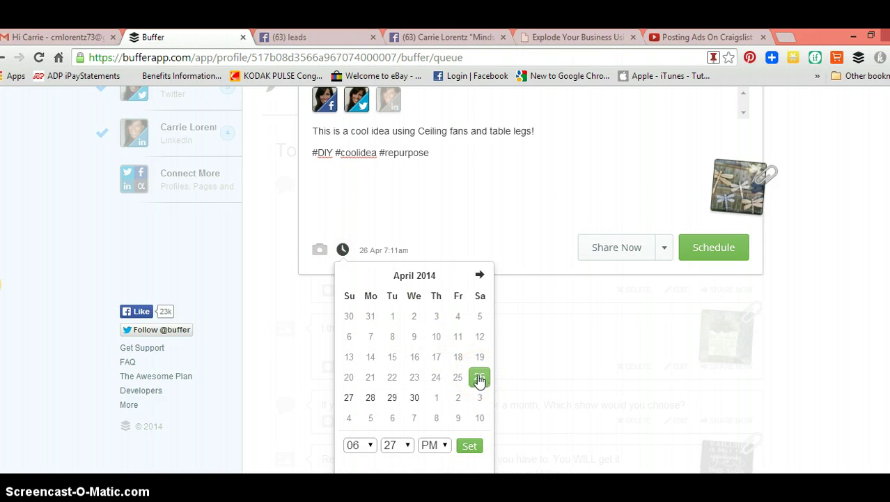
pyautogui.click(369, 446)
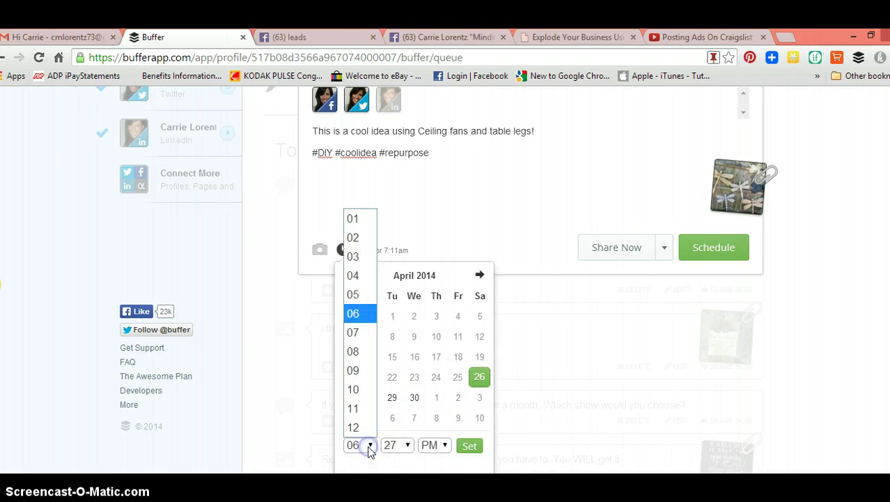
pyautogui.click(361, 314)
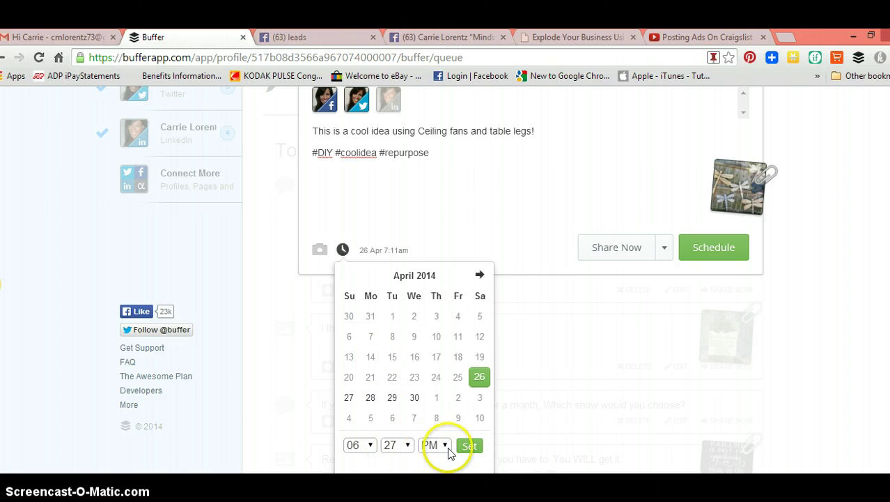
pyautogui.click(471, 447)
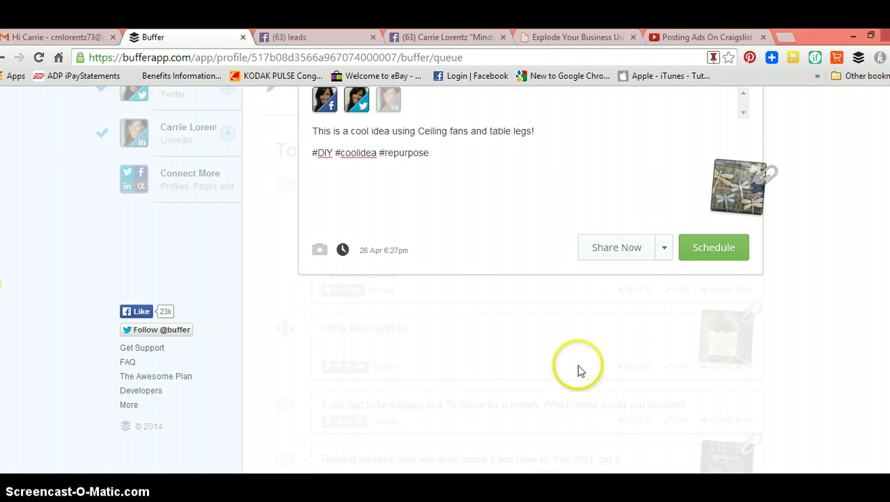
pyautogui.click(717, 249)
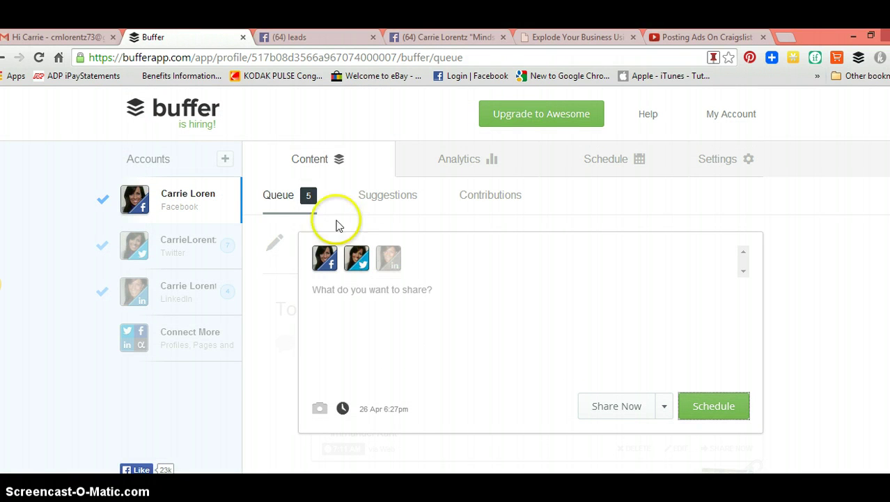
# Close the empty post composer to show the queue
pyautogui.click(310, 198)
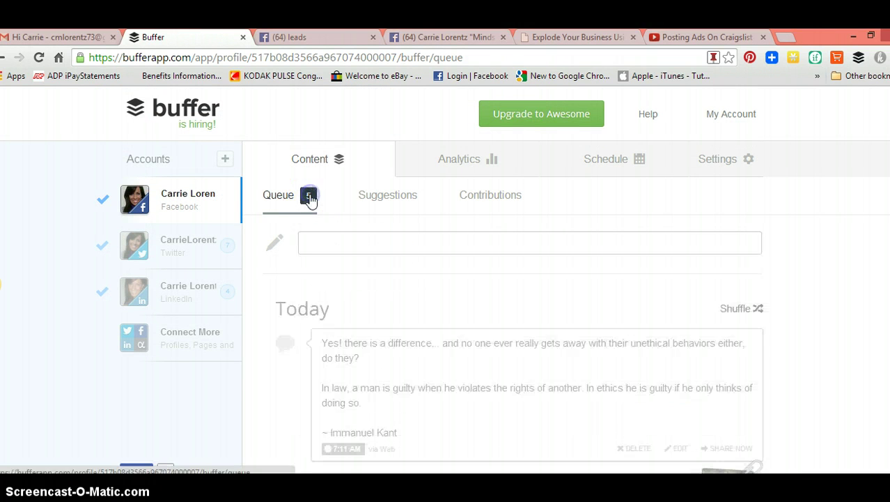
pyautogui.click(315, 241)
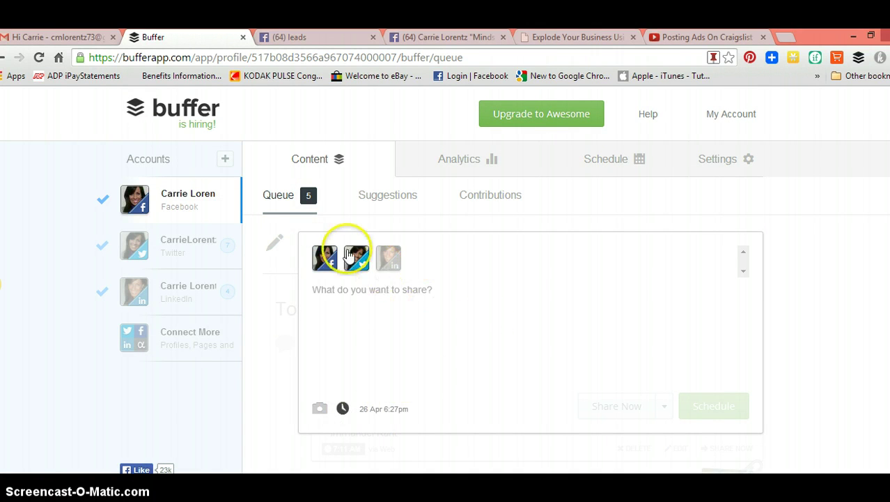
pyautogui.click(310, 199)
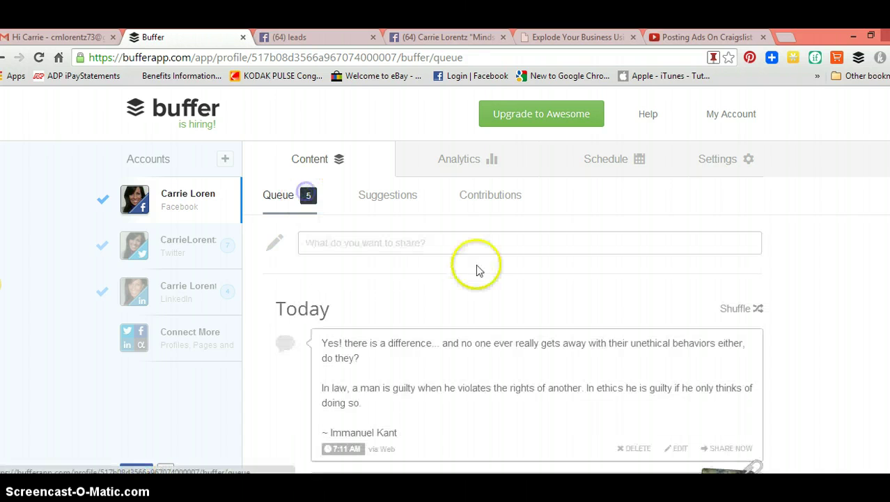
# Scroll through the five queued posts down to the 6:27 PM ceiling-fans post and back to the top
pyautogui.scroll(-3, 492, 279)
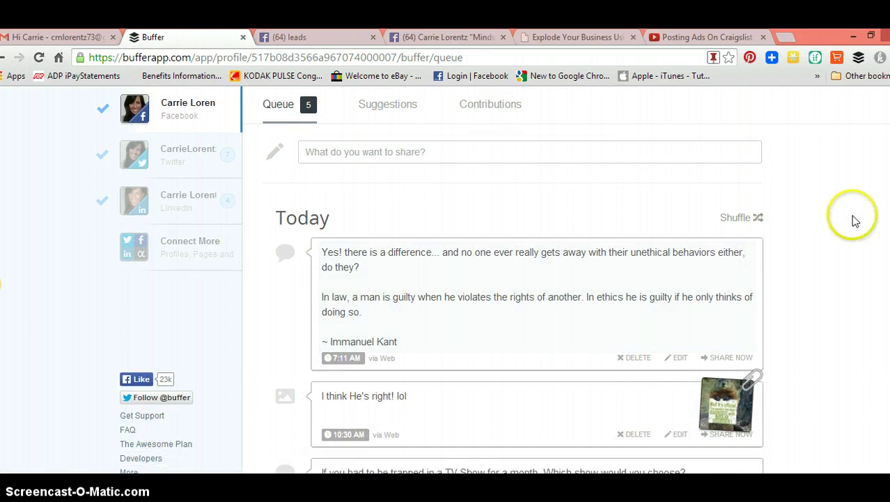
pyautogui.scroll(-4, 492, 278)
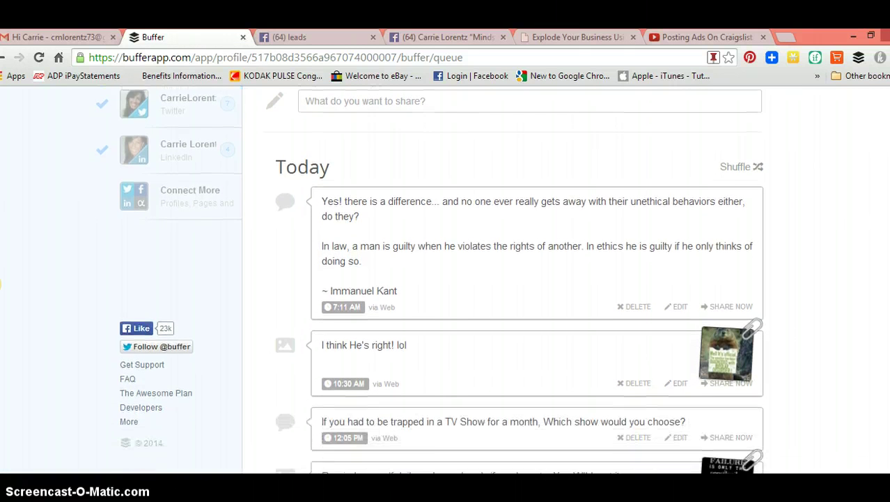
pyautogui.scroll(-3, 1, 283)
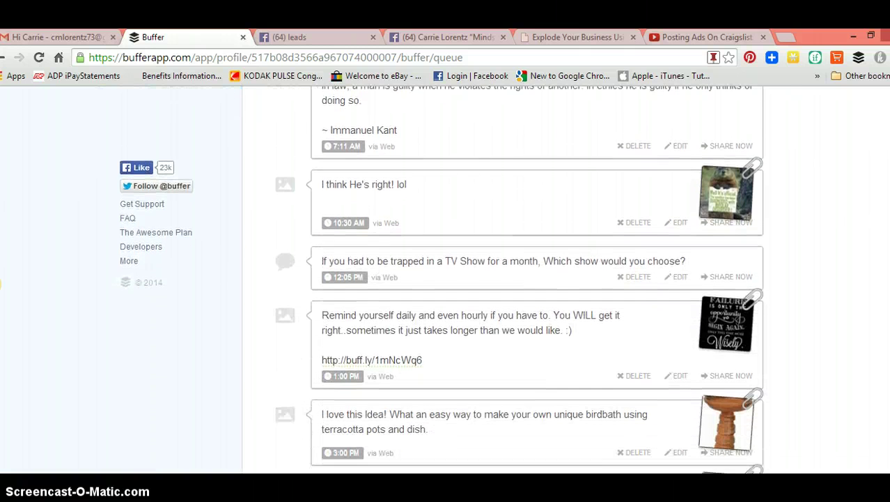
pyautogui.scroll(-1, 1, 283)
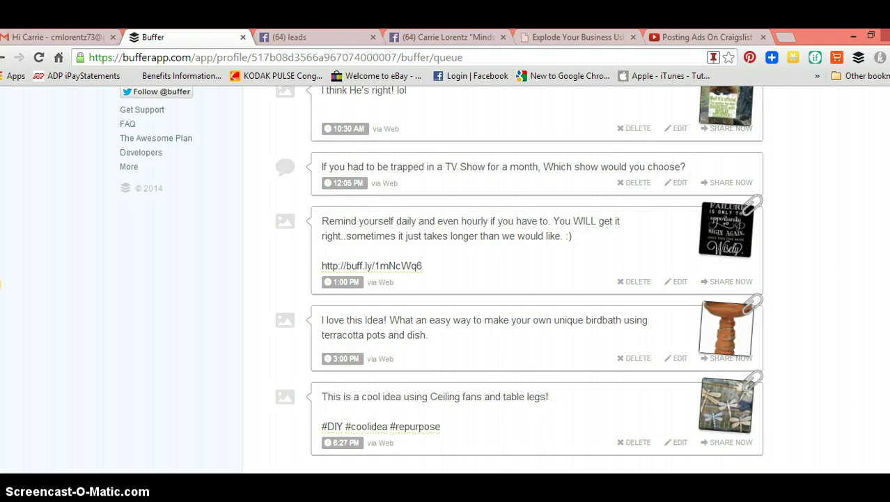
pyautogui.scroll(4, 885, 257)
pyautogui.scroll(1, 885, 258)
pyautogui.scroll(-3, 307, 229)
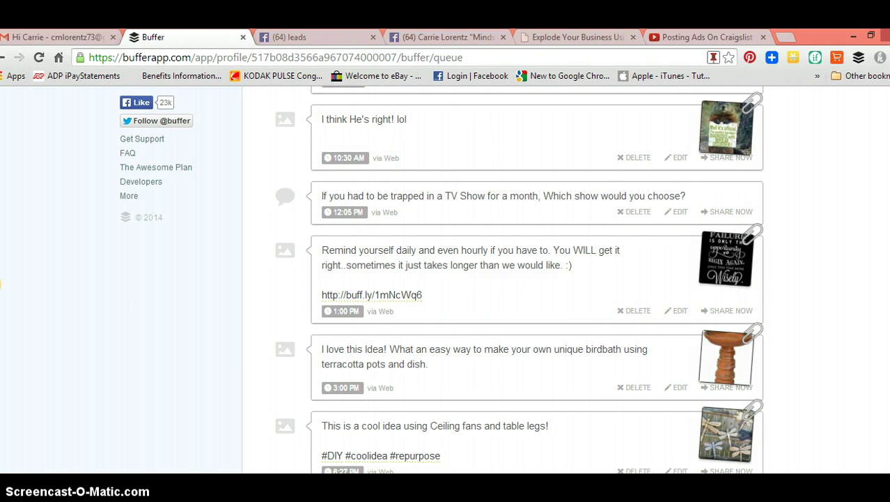
pyautogui.scroll(3, 537, 278)
pyautogui.scroll(-2, 537, 278)
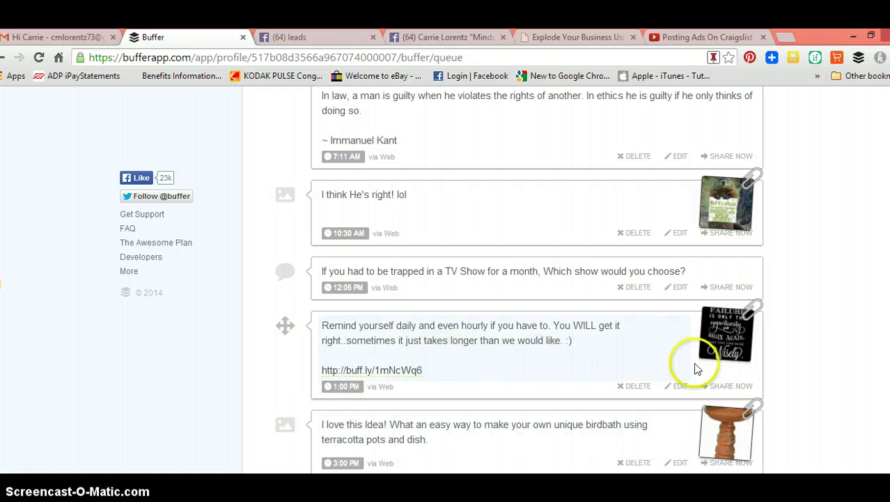
pyautogui.scroll(-2, 869, 442)
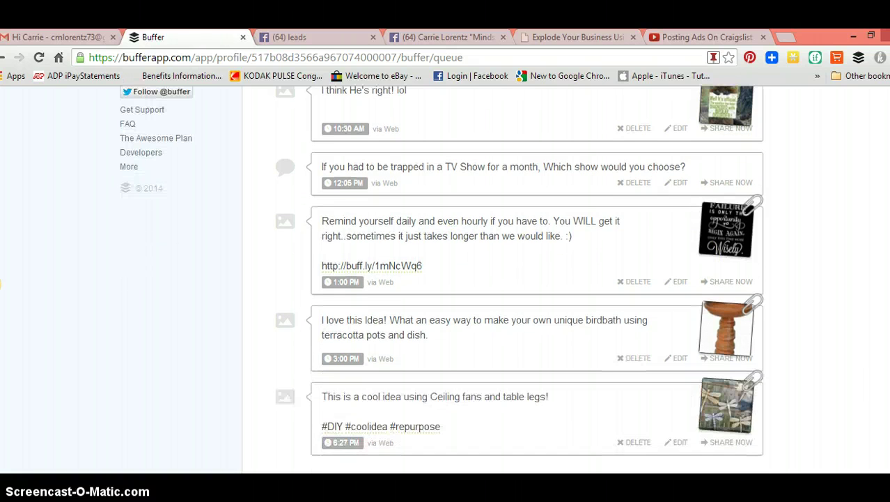
pyautogui.scroll(6, 534, 346)
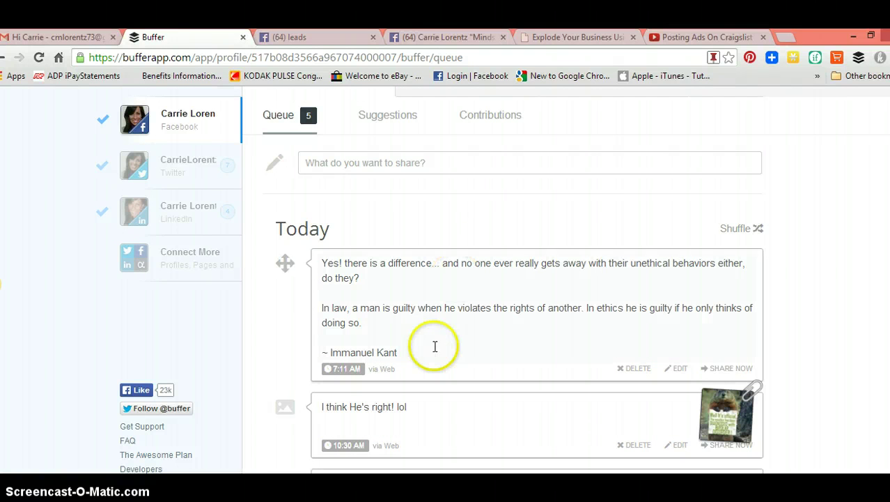
pyautogui.scroll(-6, 595, 181)
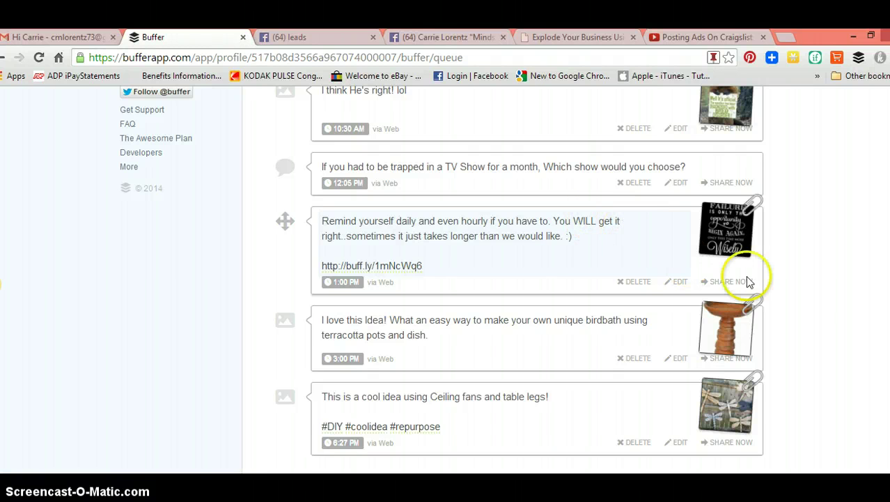
pyautogui.scroll(1, 533, 278)
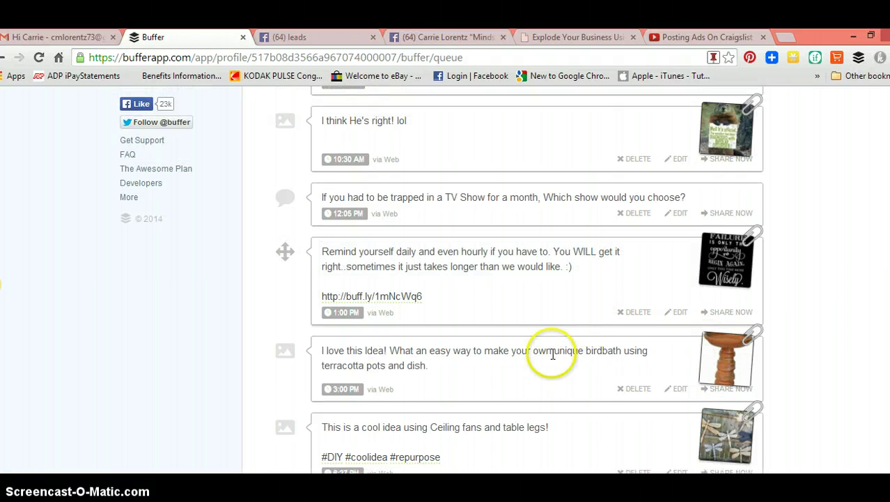
pyautogui.scroll(3, 533, 279)
pyautogui.scroll(-3, 534, 279)
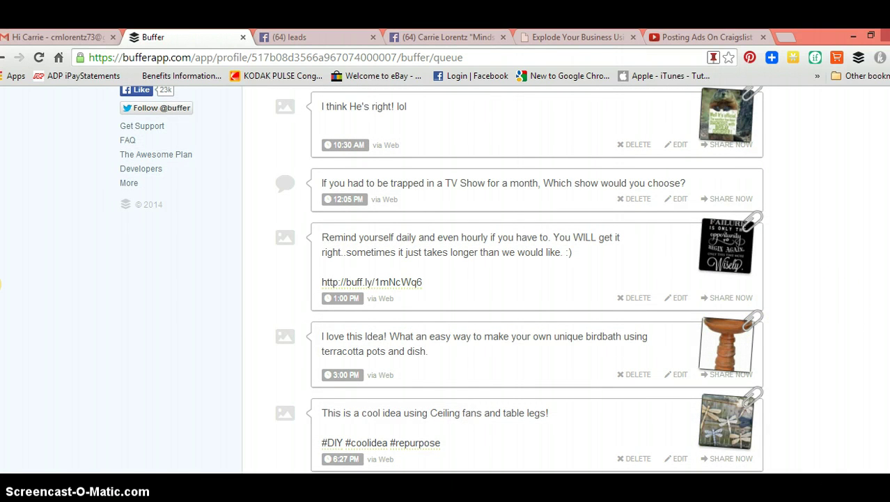
pyautogui.scroll(5, 533, 152)
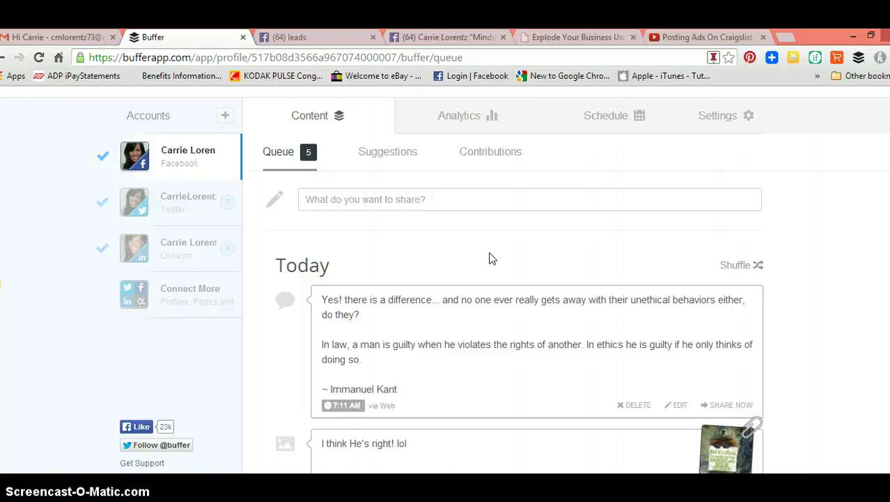
pyautogui.scroll(-5, 496, 255)
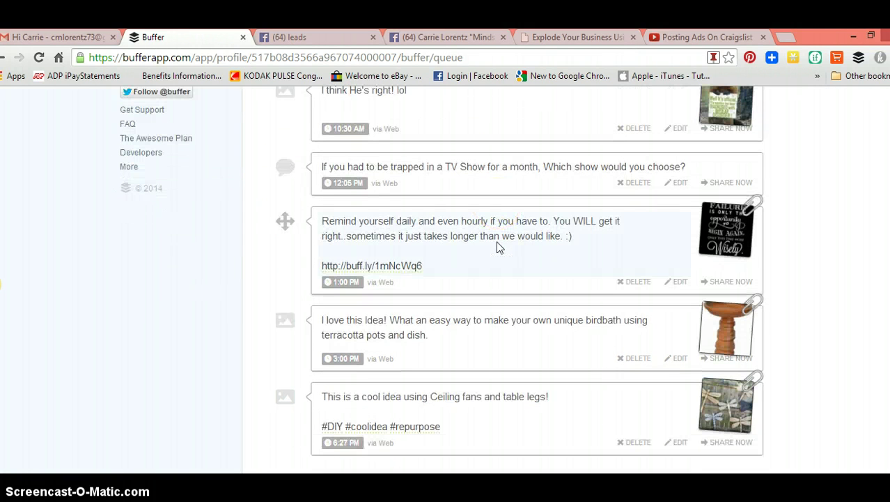
pyautogui.scroll(4, 861, 326)
pyautogui.scroll(-2, 1, 283)
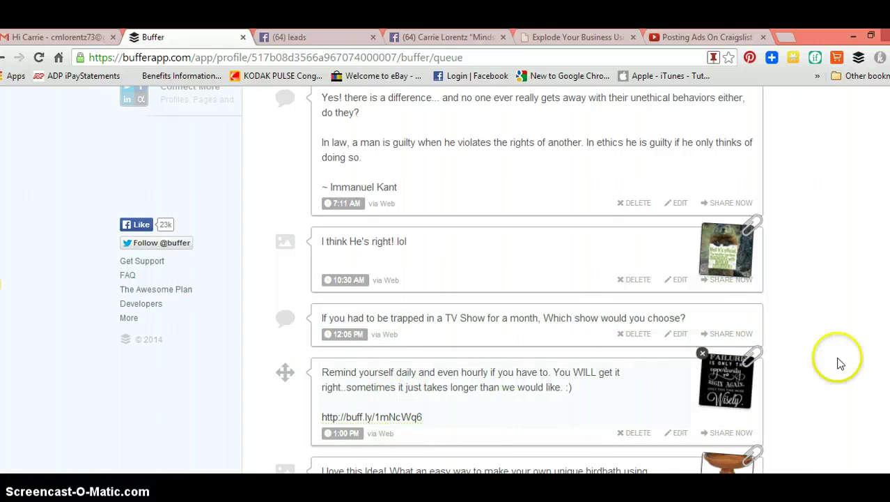
pyautogui.scroll(-2, 1, 283)
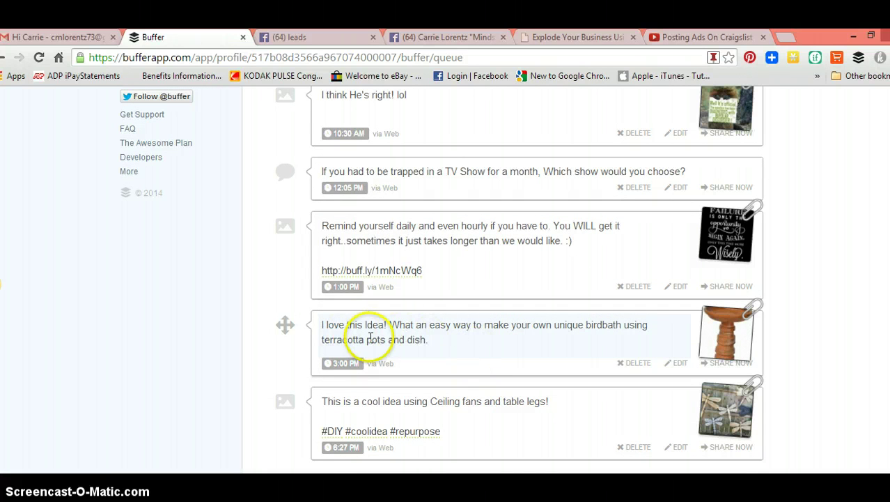
# Drag the birdbath post above the Remind yourself post, leaving its 3:00 PM time unchanged
pyautogui.moveTo(286, 324); pyautogui.dragTo(275, 292)
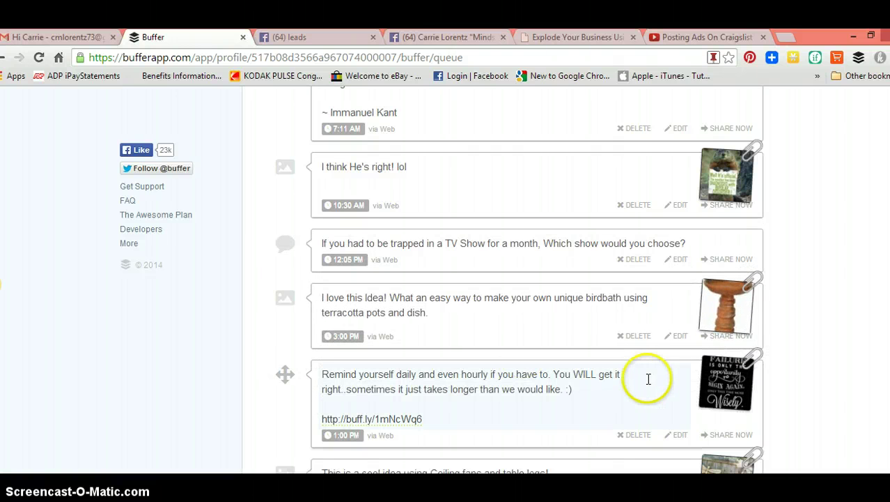
pyautogui.click(346, 336)
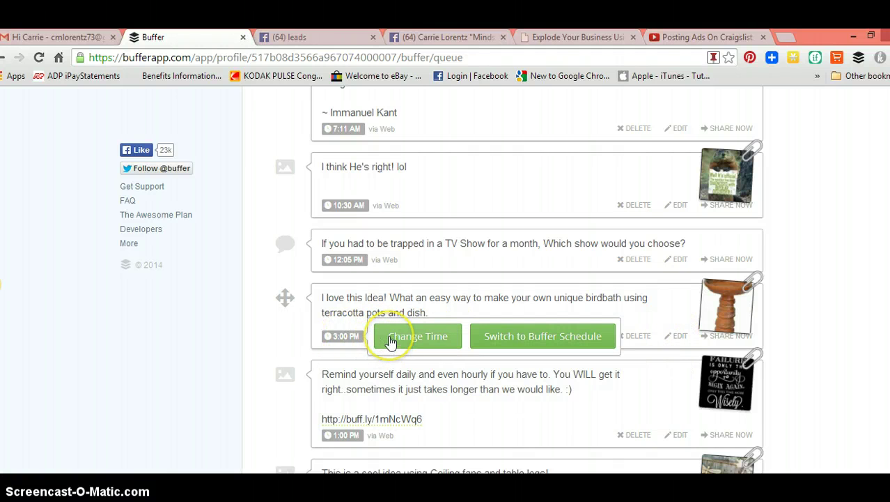
pyautogui.click(534, 337)
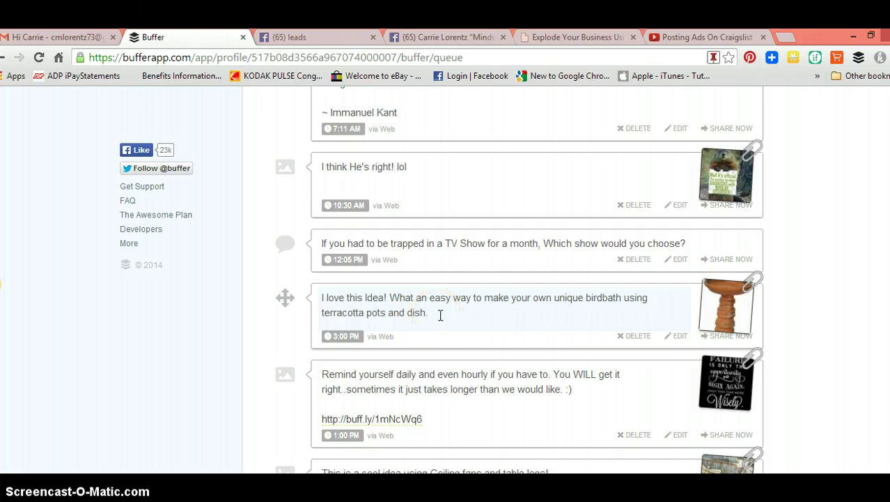
pyautogui.scroll(-1, 503, 303)
pyautogui.scroll(5, 503, 300)
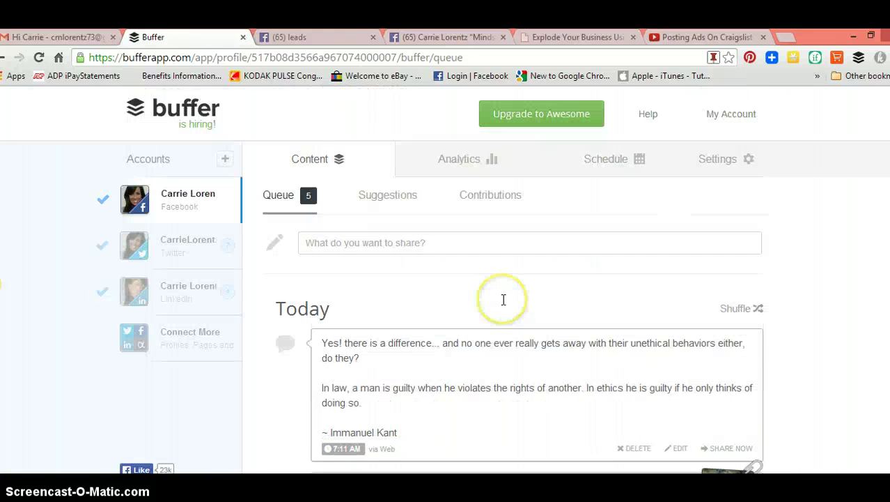
pyautogui.scroll(-4, 517, 361)
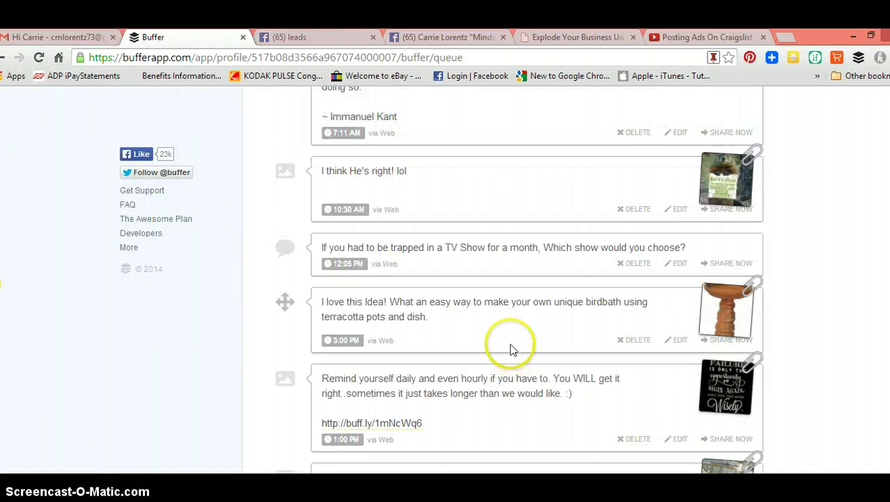
# Open the Change Time / Switch to Buffer Schedule popup for the 10:30 AM 'I think He's right' post
pyautogui.scroll(4, 507, 343)
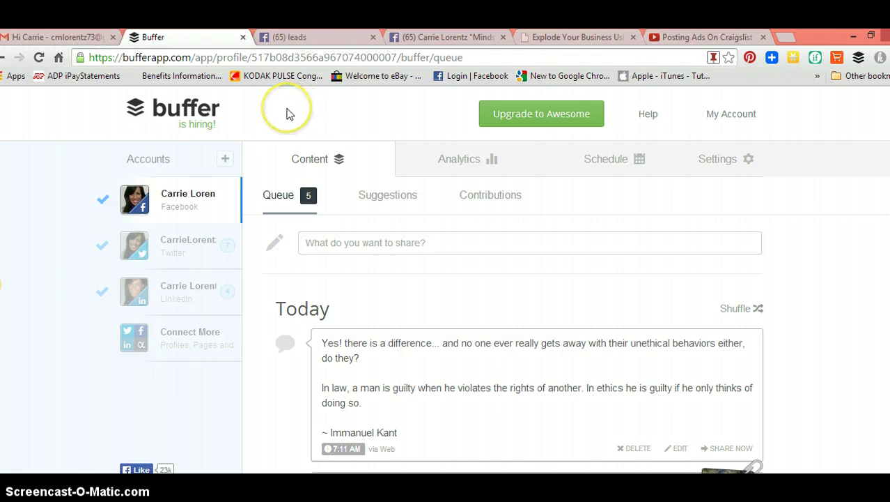
pyautogui.scroll(-5, 578, 306)
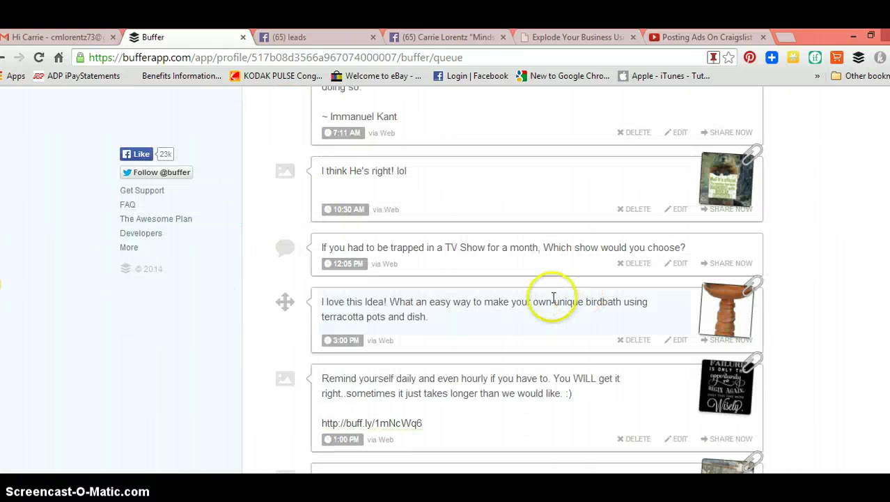
pyautogui.scroll(-1, 548, 318)
pyautogui.scroll(5, 540, 319)
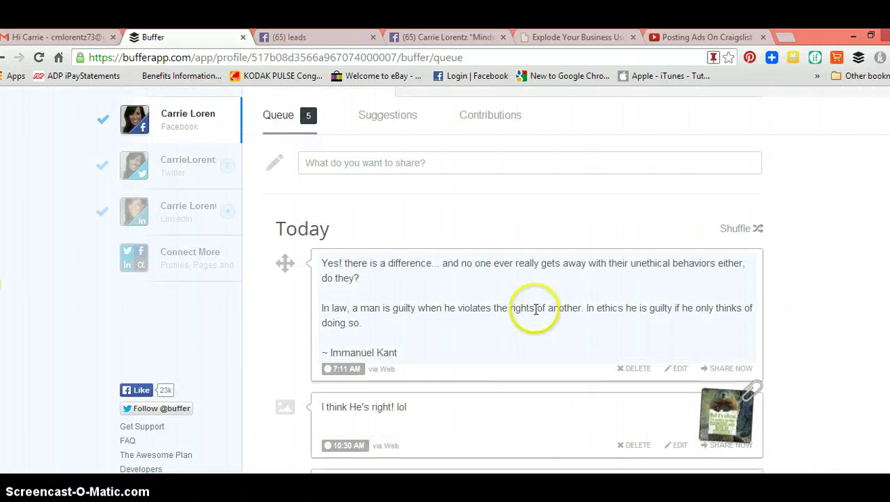
pyautogui.click(489, 220)
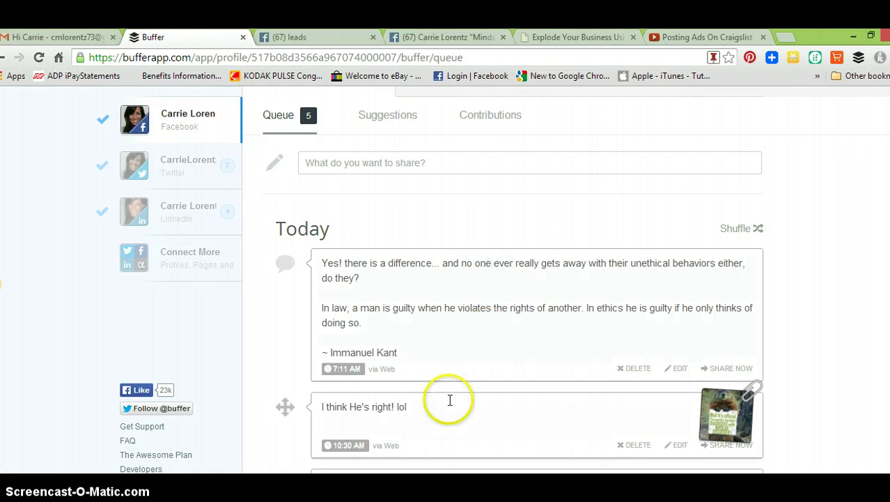
pyautogui.click(366, 447)
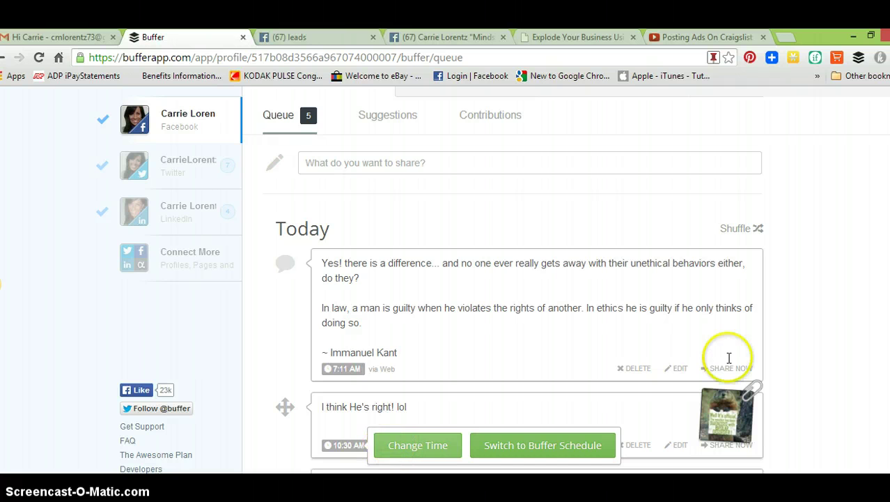
# Close the 10:30 AM timing popup, then open and close the 1:00 PM post's popup without changes
pyautogui.click(850, 314)
pyautogui.scroll(-2, 815, 335)
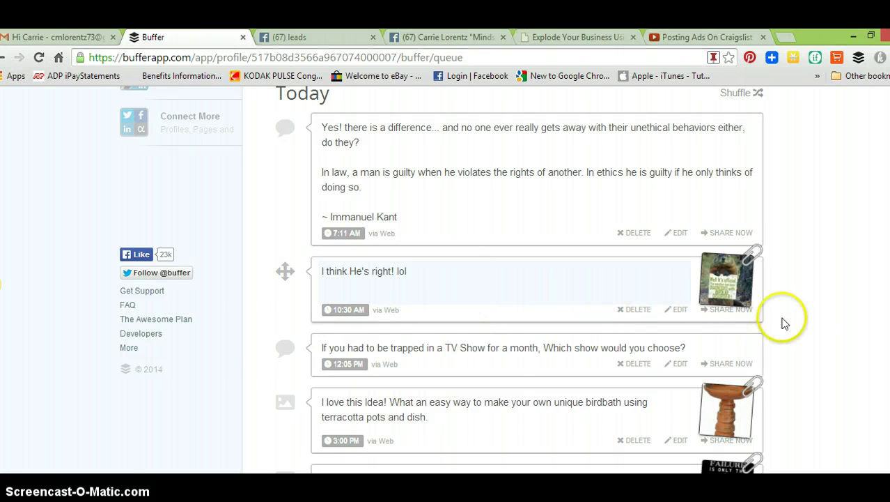
pyautogui.scroll(-2, 632, 381)
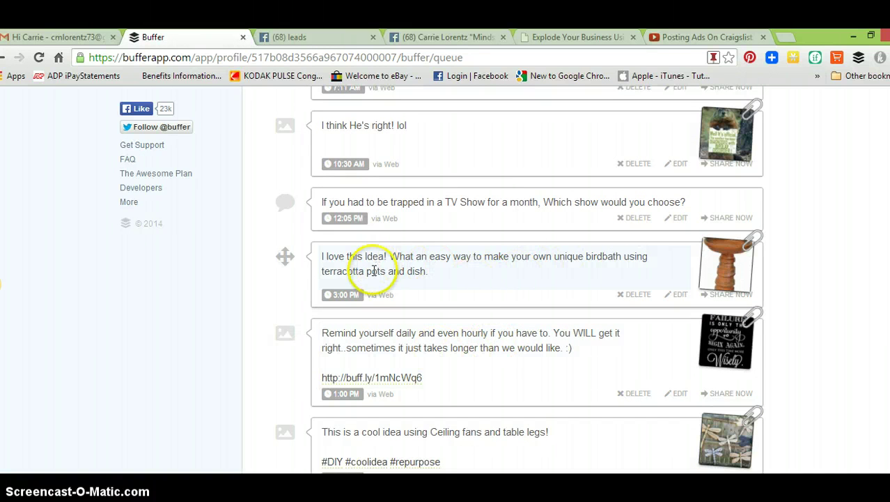
pyautogui.click(345, 392)
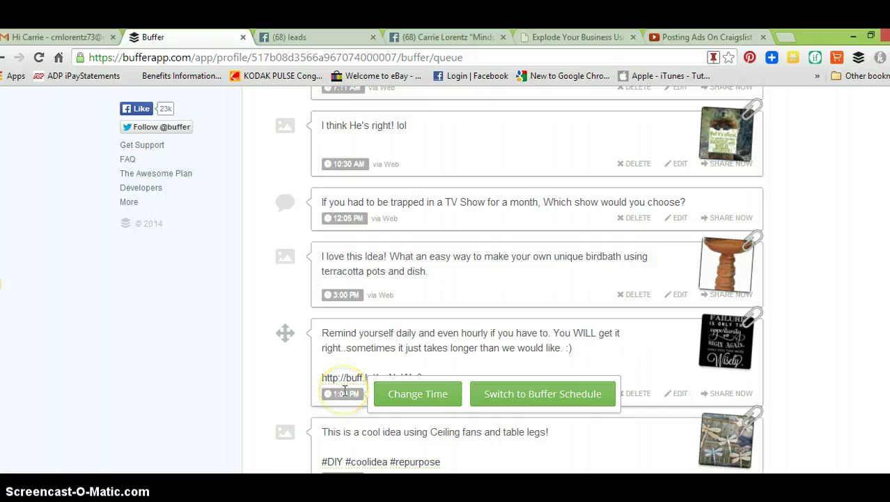
pyautogui.click(345, 393)
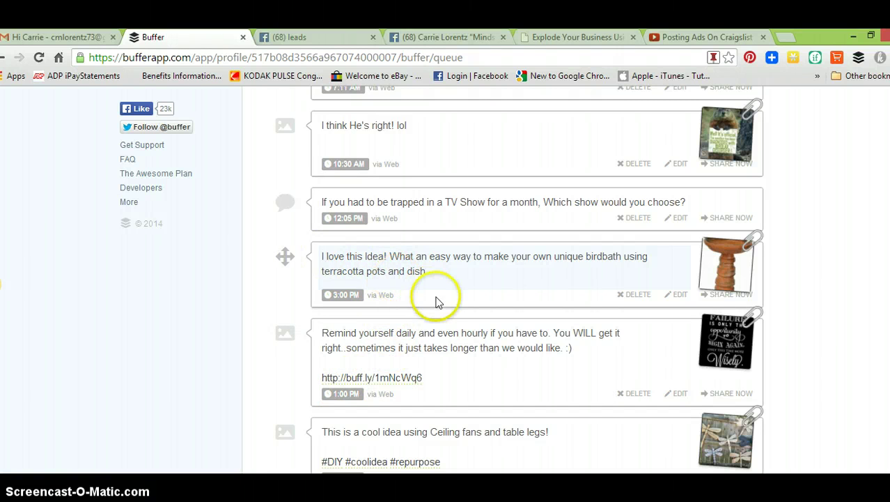
pyautogui.scroll(-1, 547, 319)
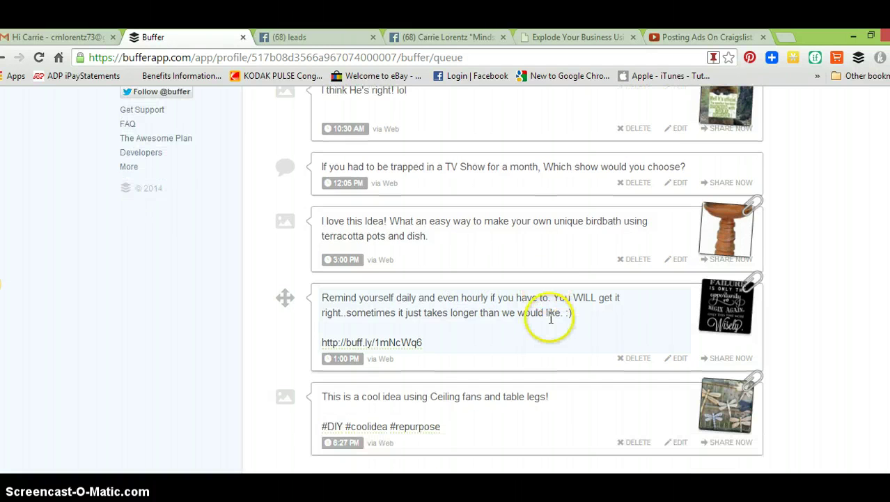
pyautogui.scroll(10, 550, 319)
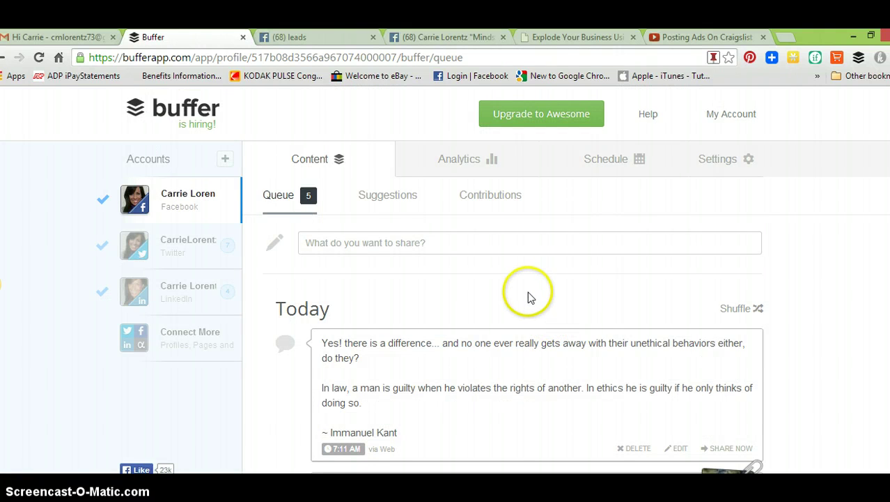
pyautogui.scroll(-7, 524, 288)
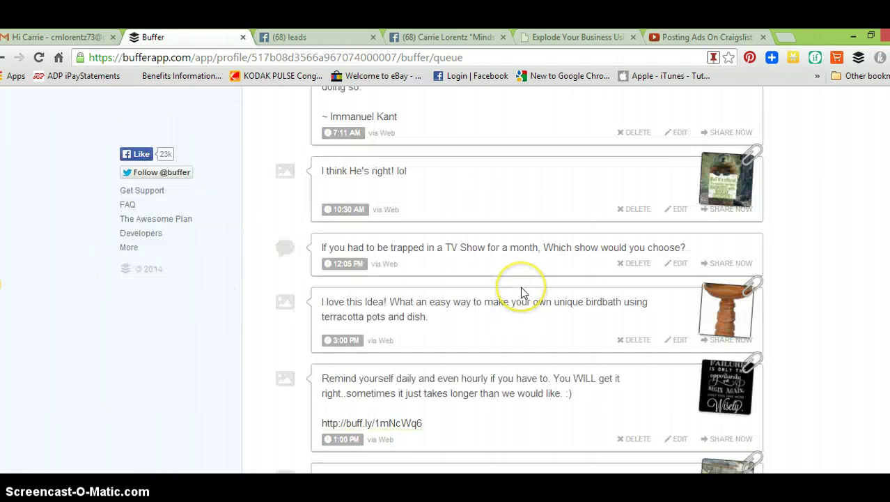
pyautogui.scroll(10, 523, 292)
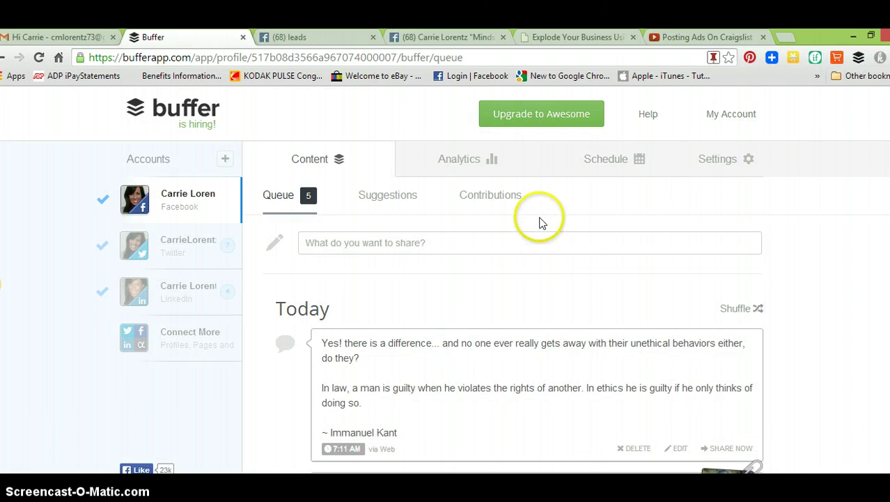
pyautogui.scroll(-8, 491, 298)
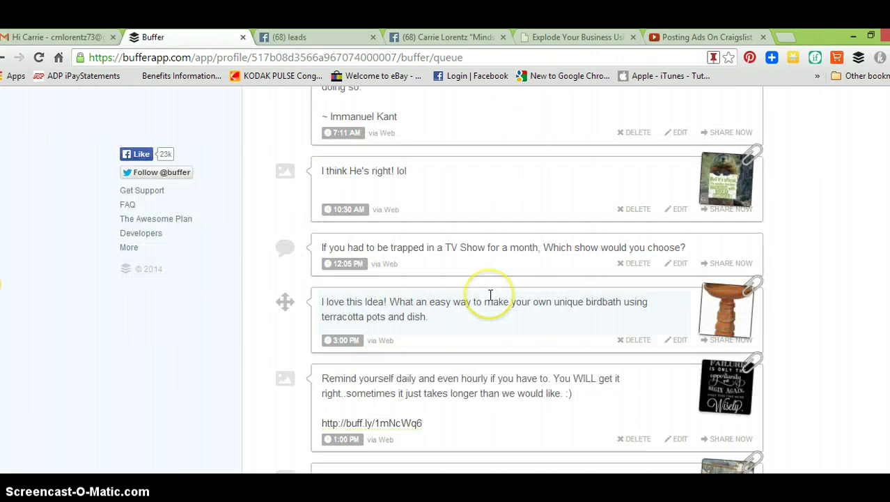
pyautogui.scroll(8, 491, 295)
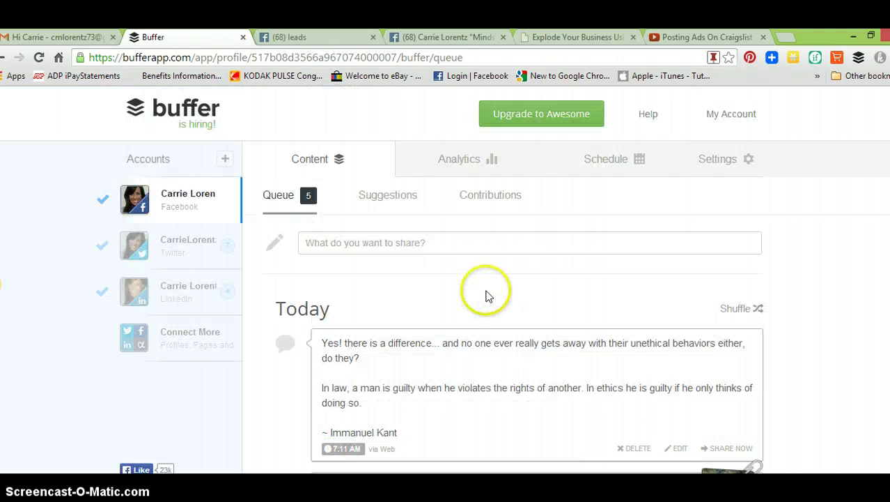
pyautogui.scroll(-8, 488, 299)
pyautogui.scroll(8, 488, 297)
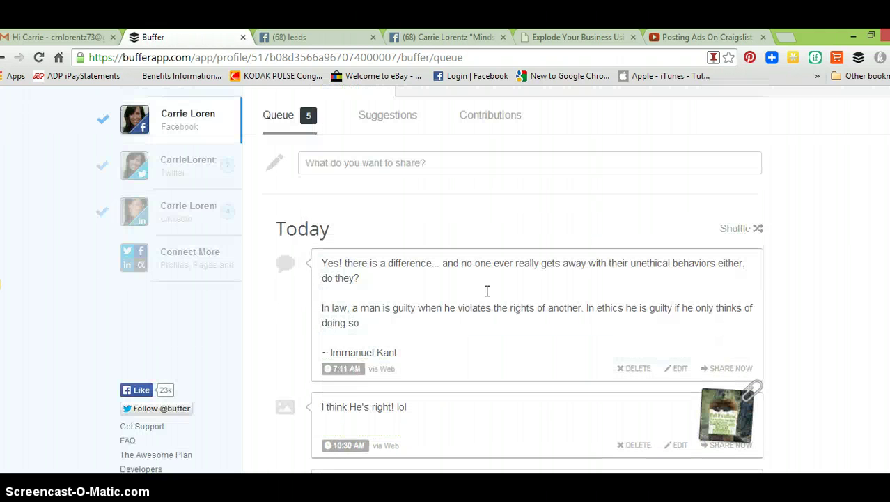
pyautogui.click(459, 216)
pyautogui.click(455, 206)
pyautogui.scroll(-5, 454, 205)
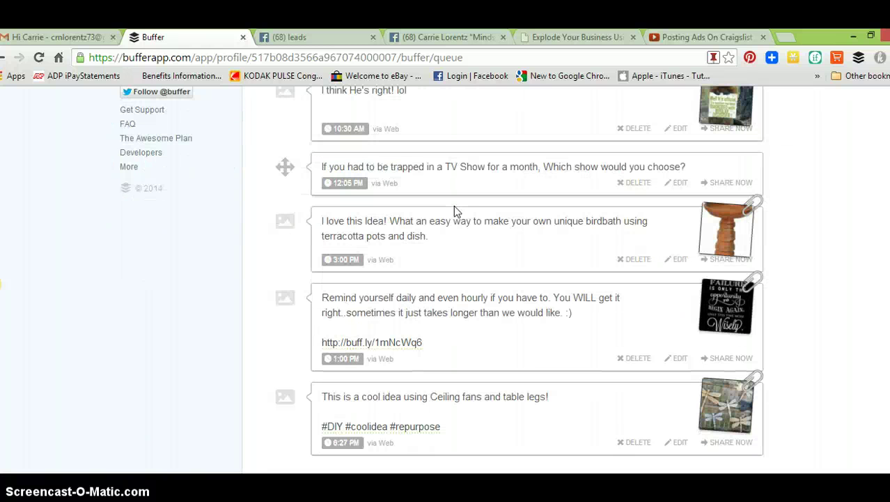
pyautogui.click(470, 264)
pyautogui.scroll(10, 470, 265)
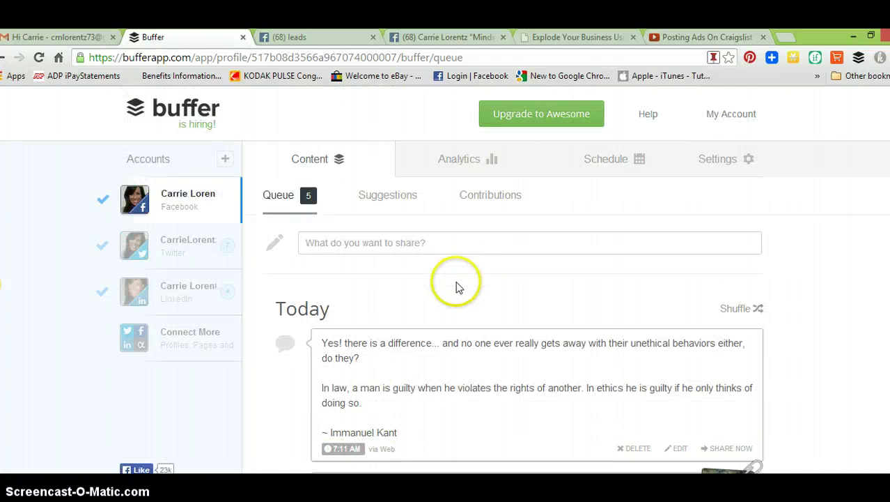
pyautogui.scroll(-8, 488, 279)
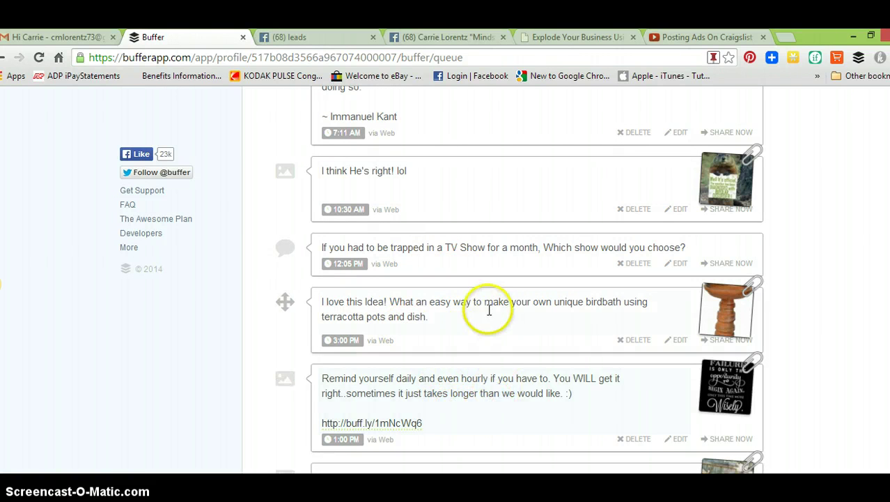
pyautogui.scroll(5, 487, 309)
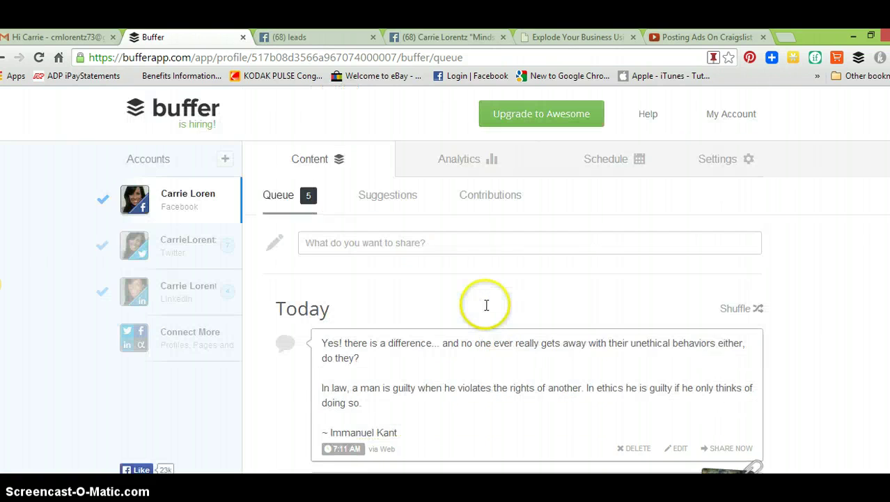
# Switch to Facebook, go to the Home News Feed, and scroll through recent posts
pyautogui.click(292, 37)
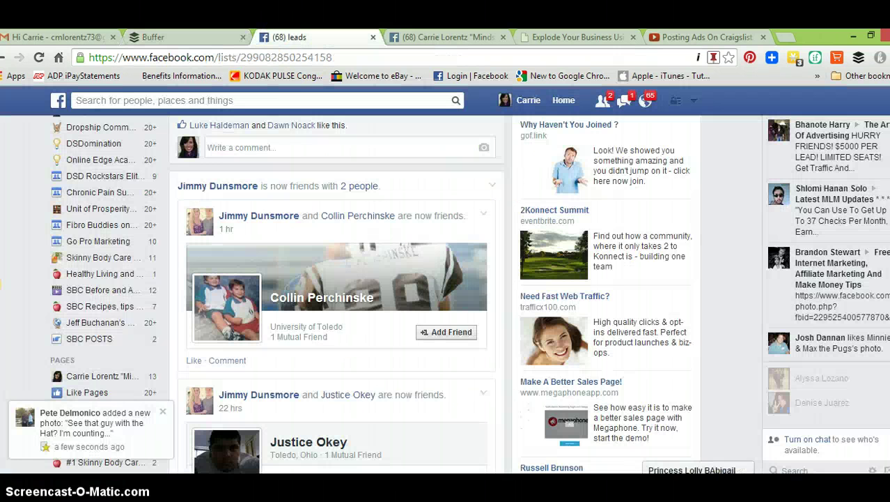
pyautogui.click(564, 102)
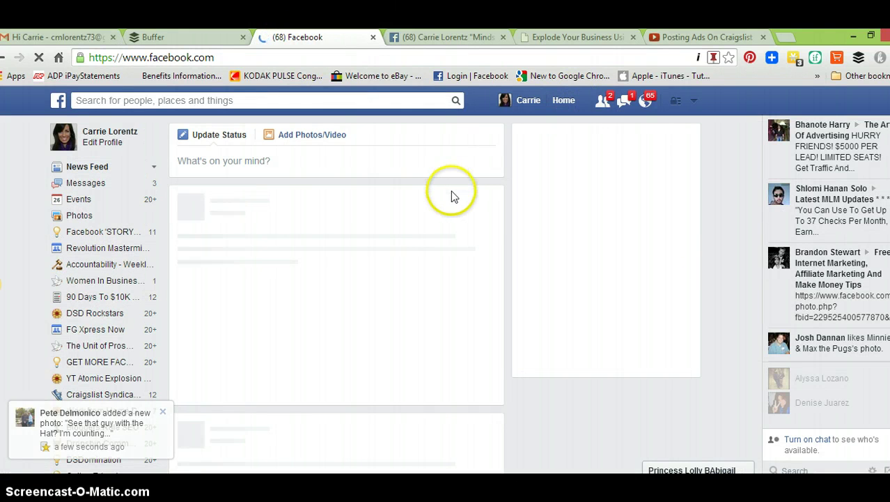
pyautogui.scroll(-6, 453, 237)
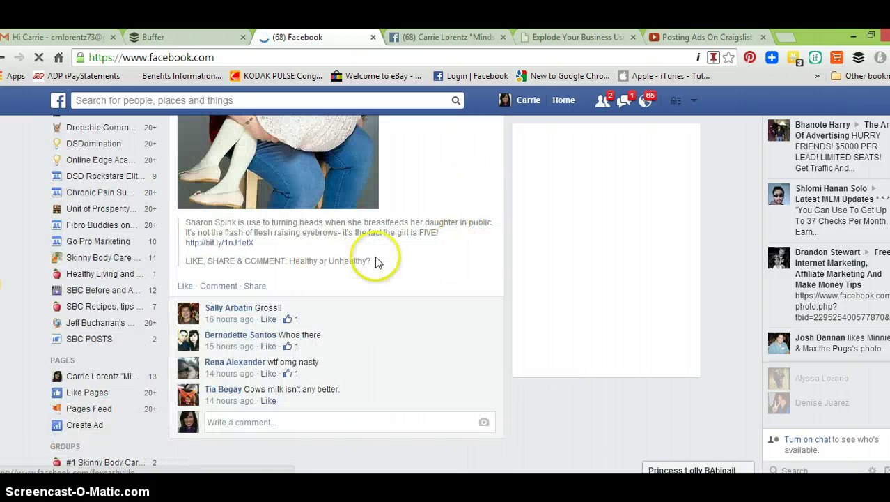
pyautogui.scroll(-3, 391, 259)
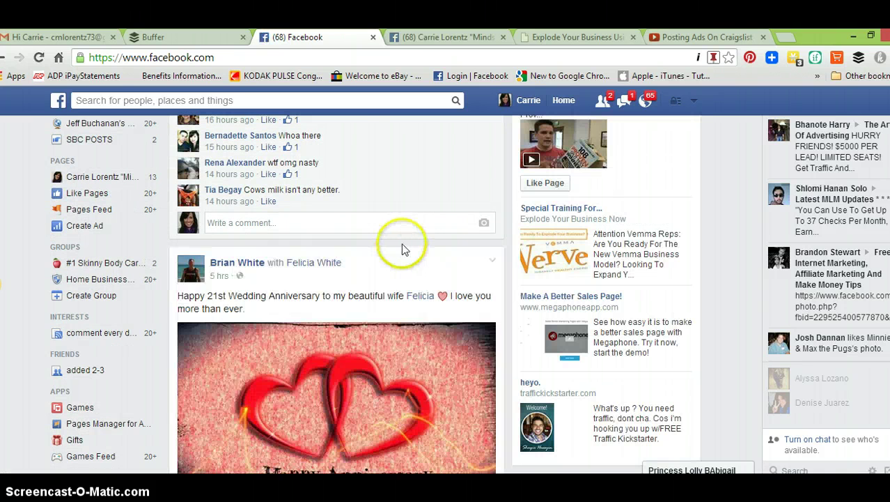
pyautogui.scroll(-10, 396, 251)
pyautogui.scroll(-15, 394, 289)
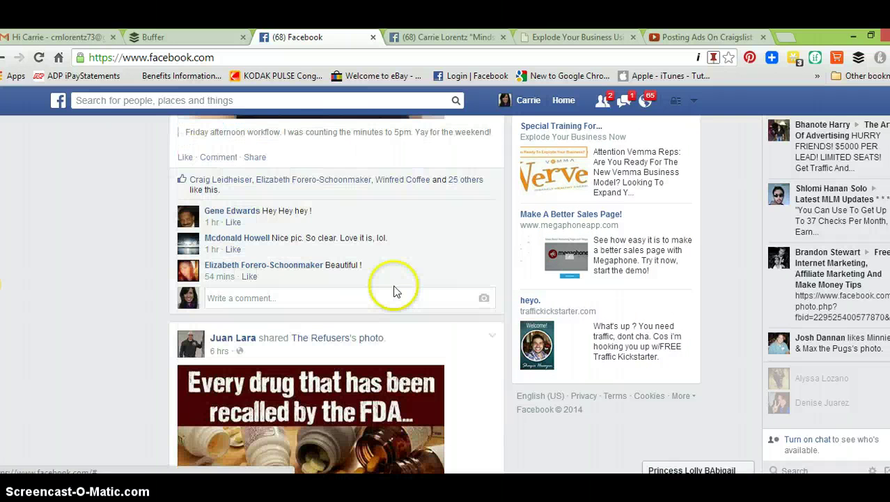
pyautogui.scroll(-8, 395, 293)
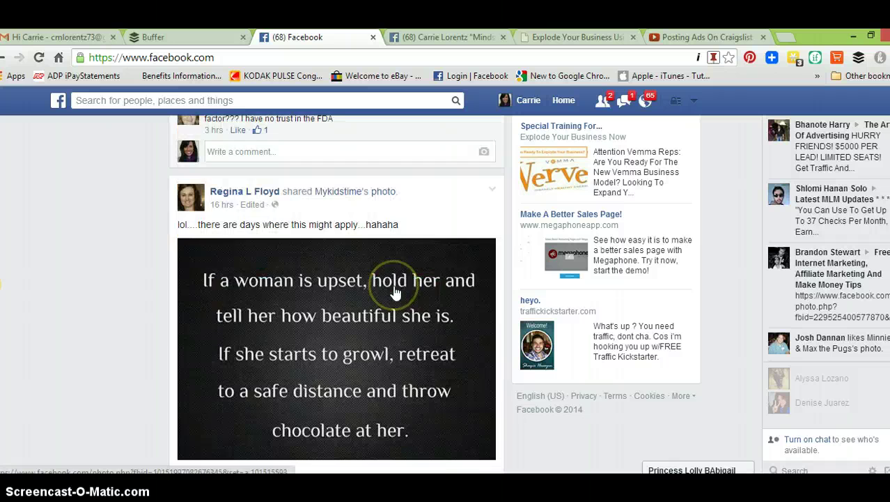
pyautogui.scroll(-15, 399, 264)
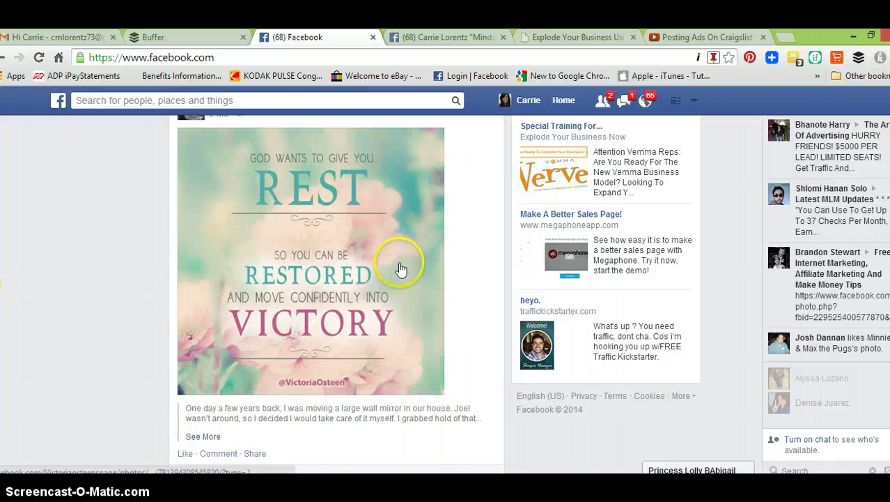
pyautogui.scroll(-15, 400, 264)
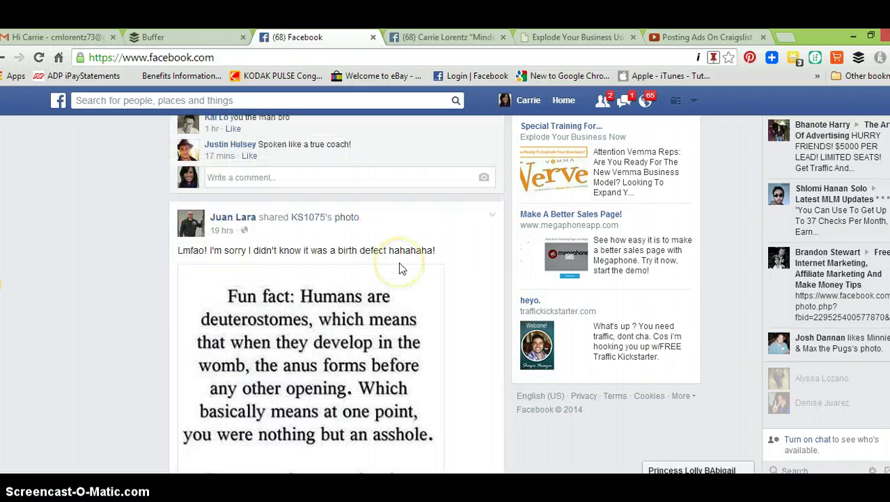
pyautogui.scroll(-15, 400, 268)
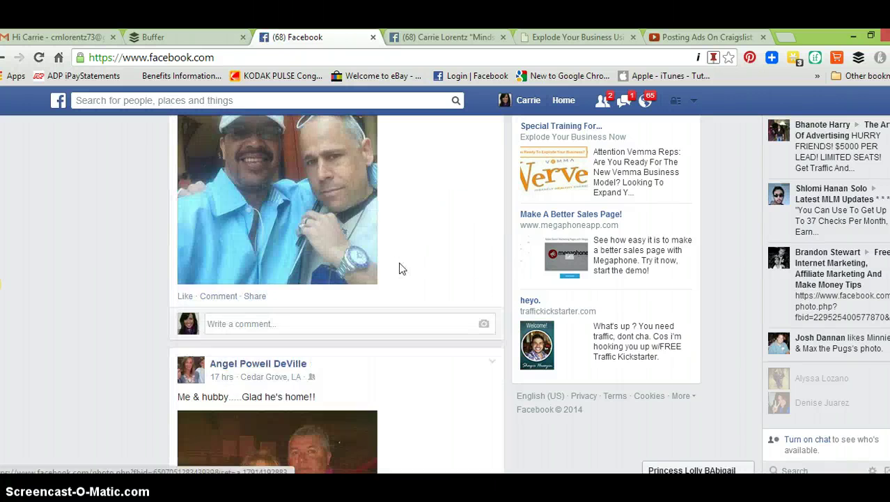
pyautogui.scroll(-15, 401, 270)
pyautogui.scroll(20, 401, 269)
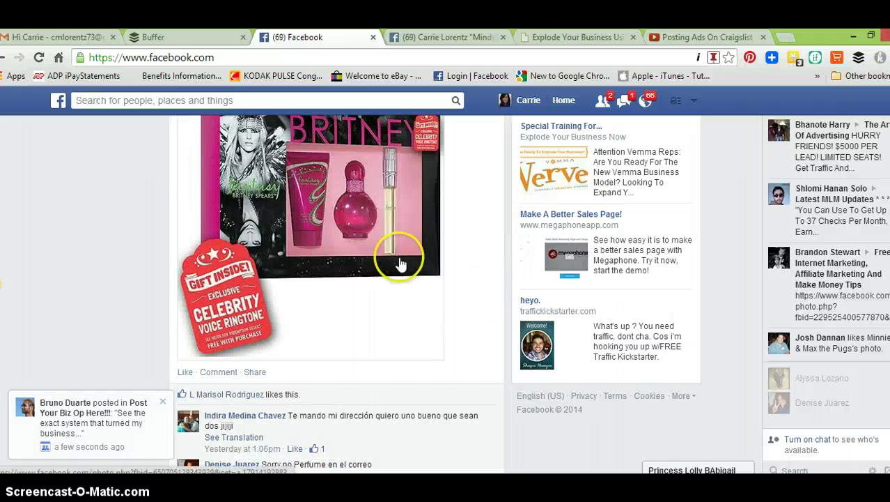
# Keep scrolling the News Feed through friends' photo posts and comments
pyautogui.scroll(-5, 407, 245)
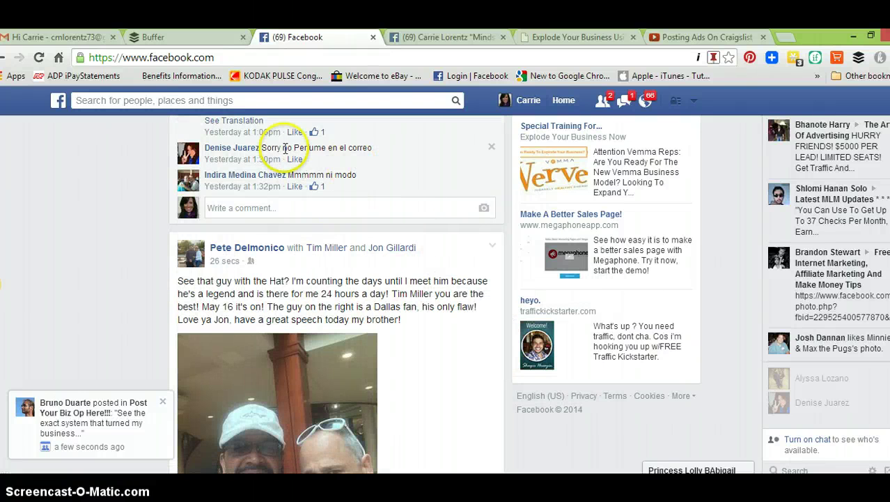
pyautogui.scroll(-4, 411, 191)
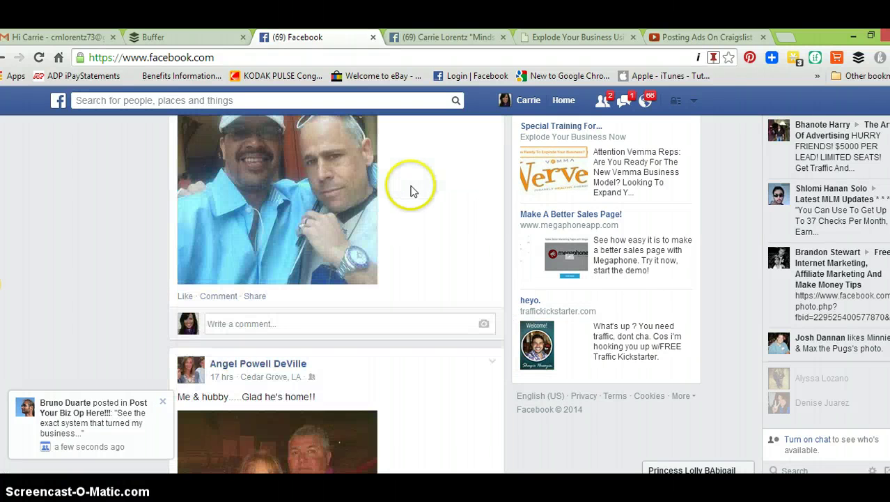
pyautogui.scroll(-4, 411, 190)
pyautogui.scroll(-4, 414, 196)
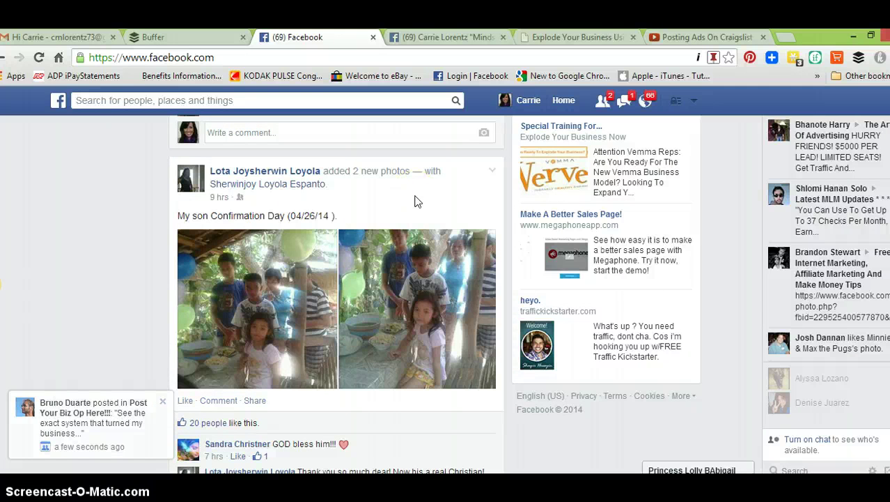
pyautogui.scroll(-15, 414, 201)
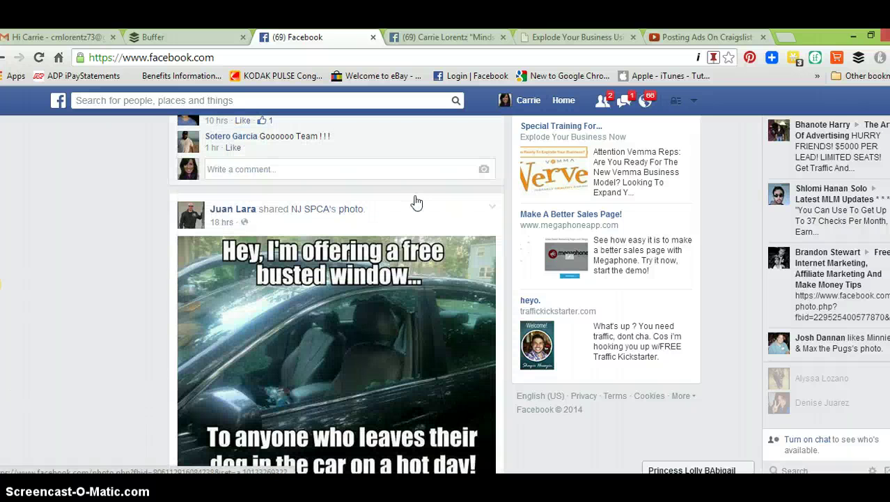
pyautogui.scroll(-10, 415, 201)
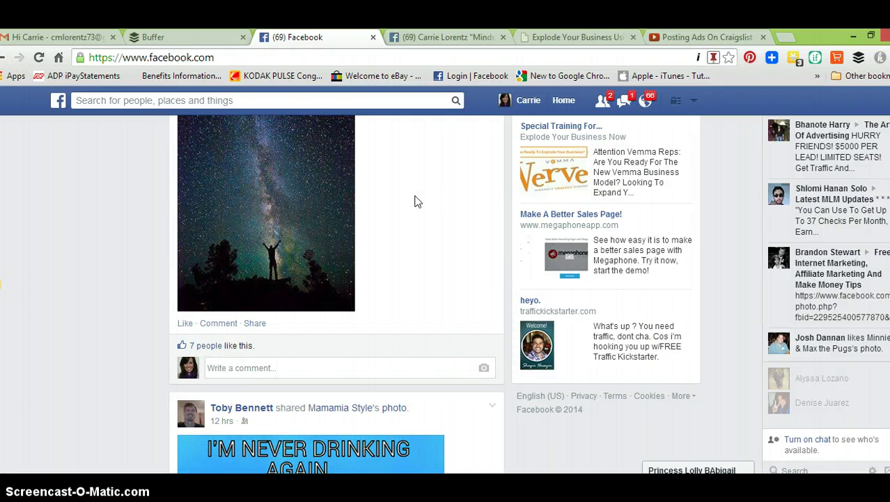
pyautogui.scroll(-4, 414, 198)
pyautogui.scroll(4, 414, 198)
pyautogui.click(423, 241)
pyautogui.scroll(-4, 418, 237)
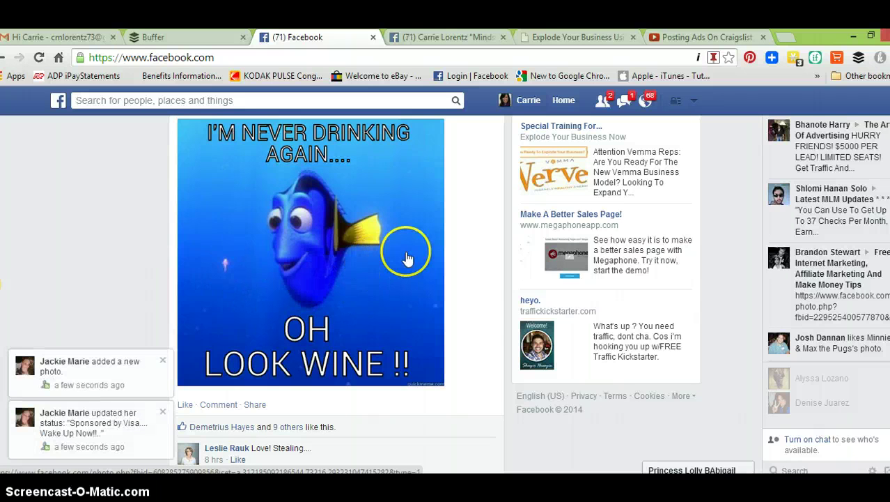
pyautogui.scroll(-4, 401, 259)
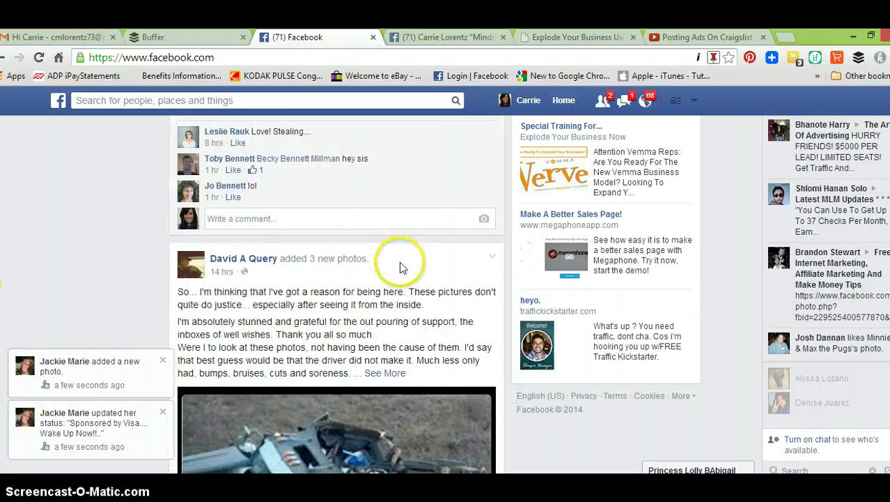
pyautogui.scroll(-4, 401, 263)
pyautogui.scroll(-15, 399, 261)
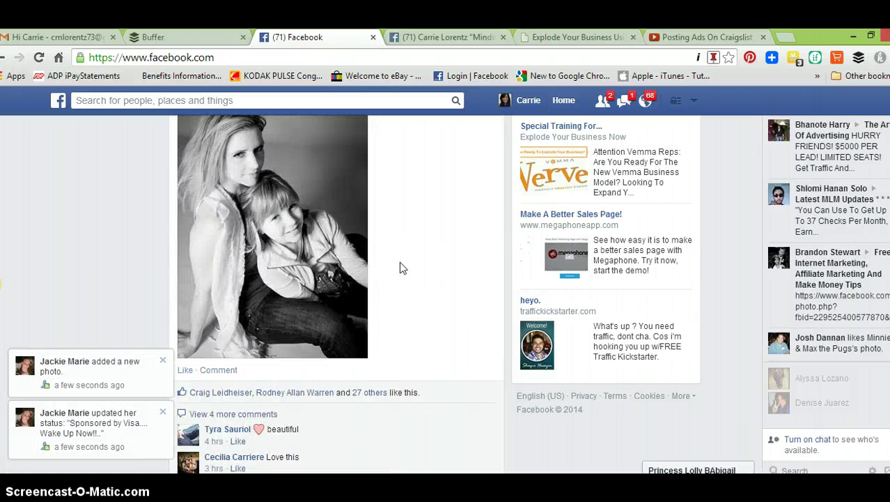
pyautogui.scroll(-9, 399, 261)
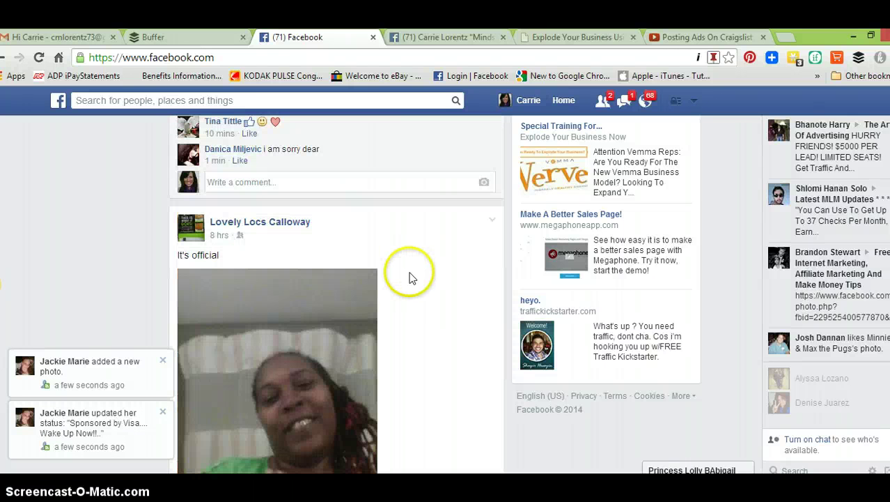
pyautogui.scroll(12, 418, 265)
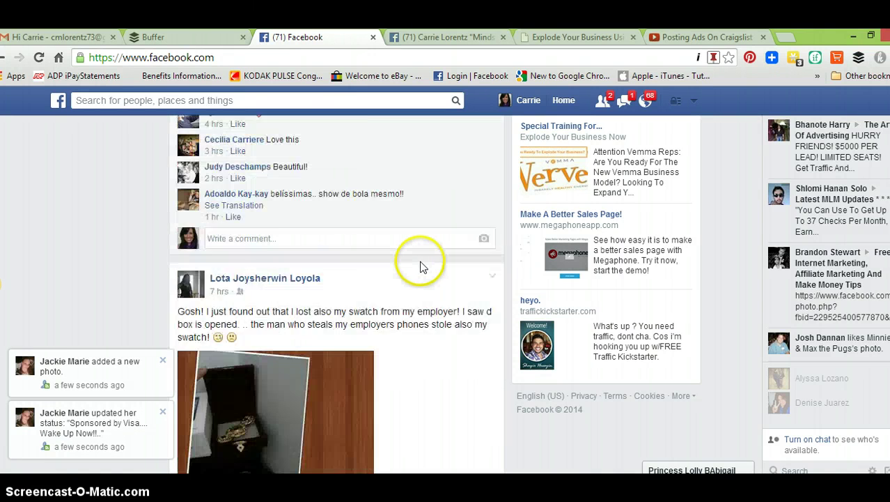
# Search Google for 'uplifting quotes'
pyautogui.click(315, 57)
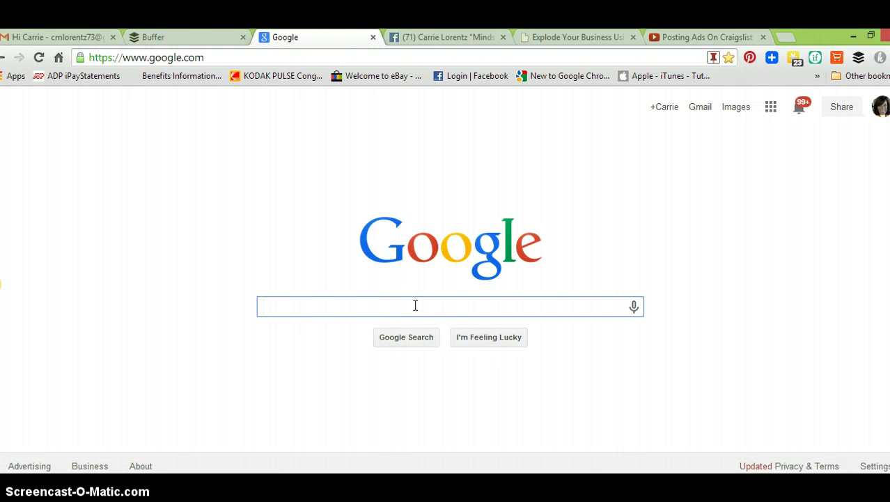
pyautogui.write('up')
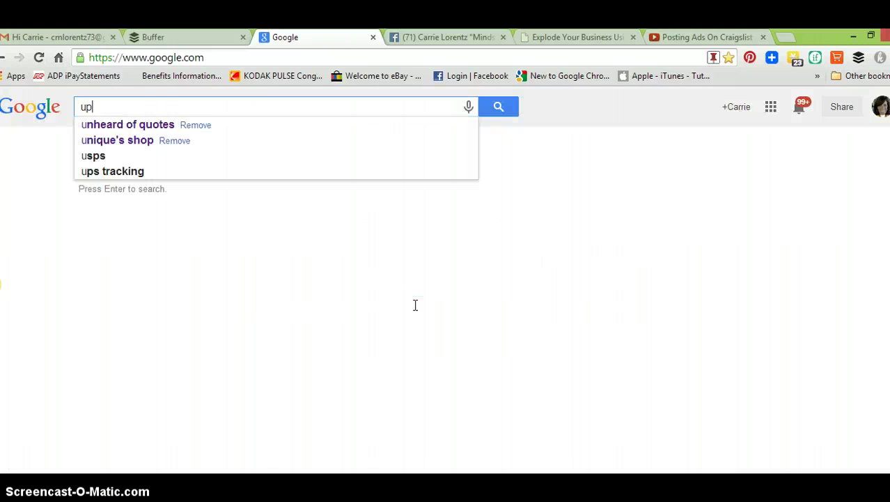
pyautogui.write('lifting ')
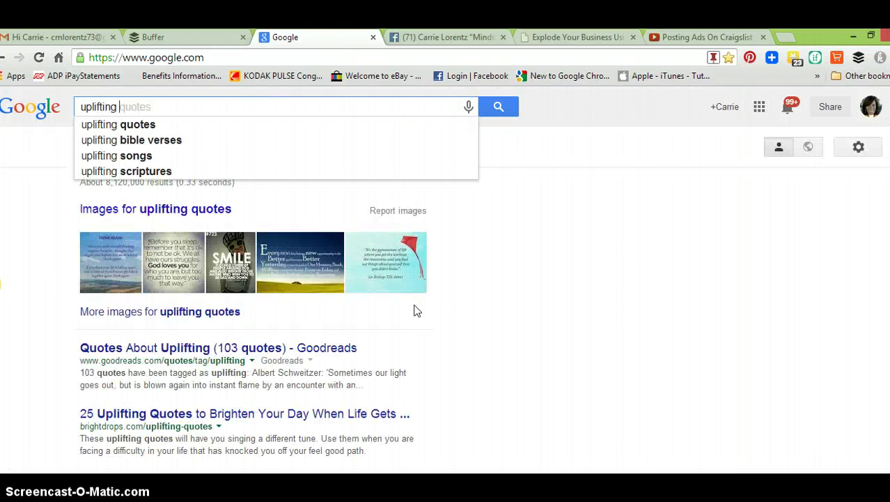
pyautogui.write('quotes')
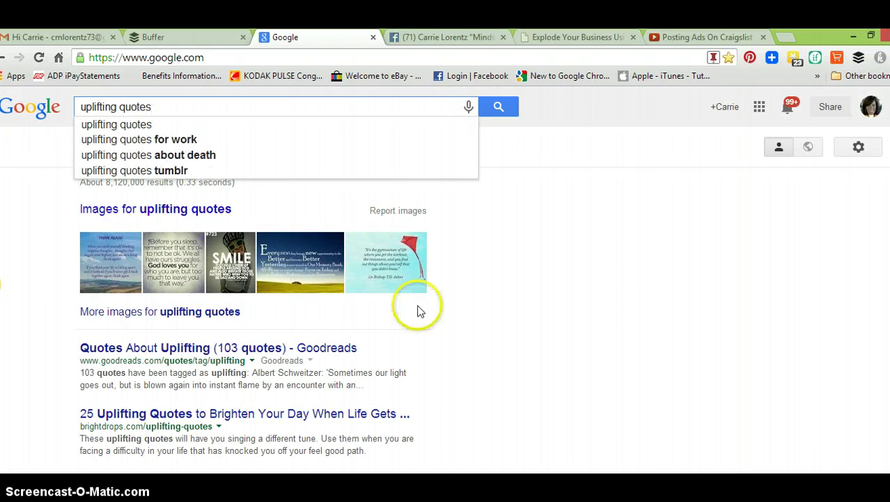
pyautogui.click(499, 106)
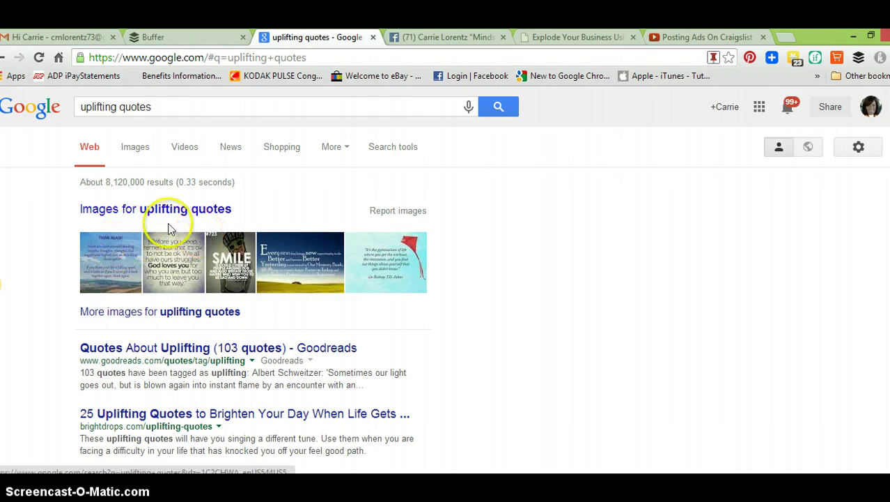
# Browse Goodreads' 'Quotes About Uplifting' collection, then open the 'inspirational' quotes tag
pyautogui.click(176, 350)
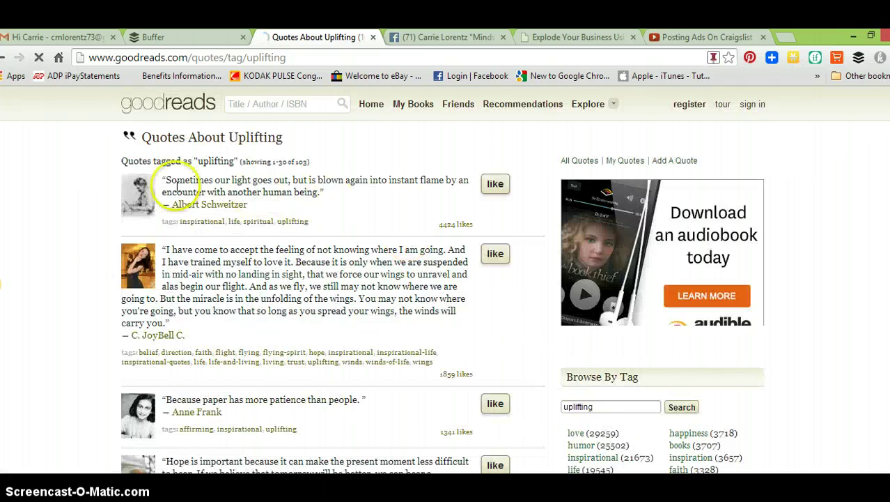
pyautogui.scroll(-5, 338, 289)
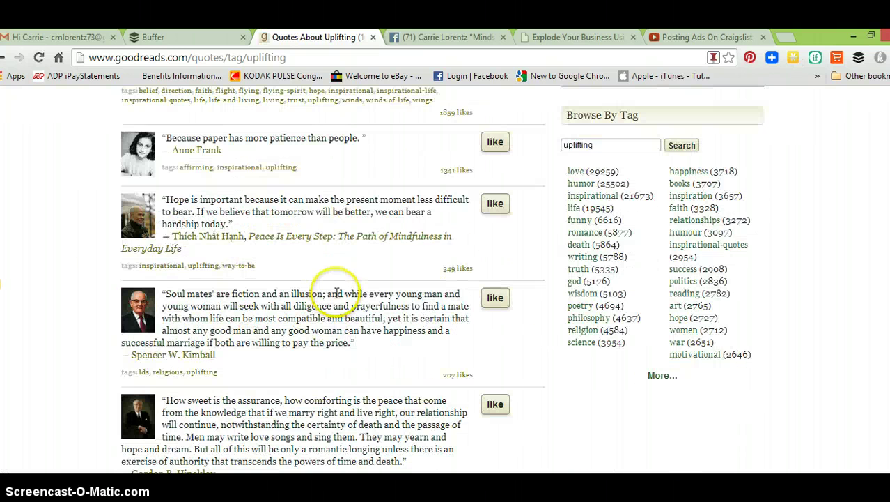
pyautogui.scroll(-5, 337, 289)
pyautogui.scroll(-5, 326, 229)
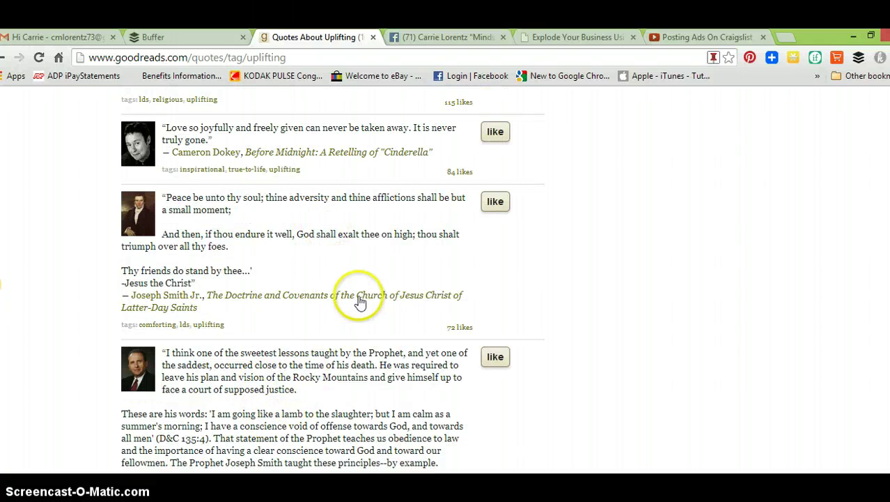
pyautogui.scroll(9, 356, 295)
pyautogui.scroll(6, 357, 295)
pyautogui.scroll(-6, 357, 296)
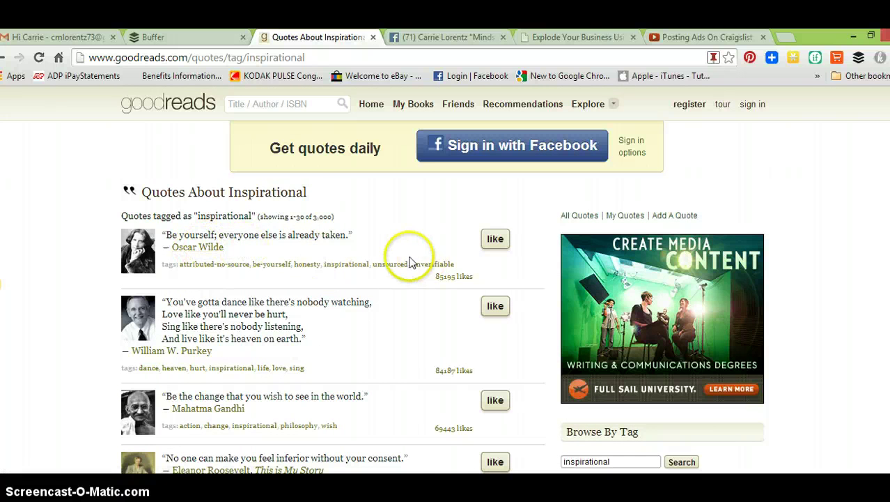
pyautogui.scroll(-9, 393, 251)
pyautogui.scroll(9, 387, 238)
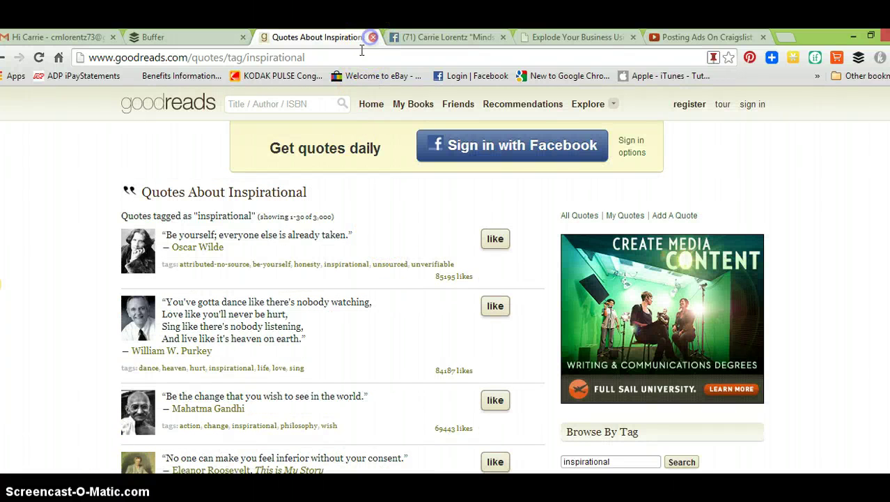
pyautogui.click(373, 37)
# Close the Goodreads tab to get back to the Facebook business page timeline
pyautogui.click(545, 313)
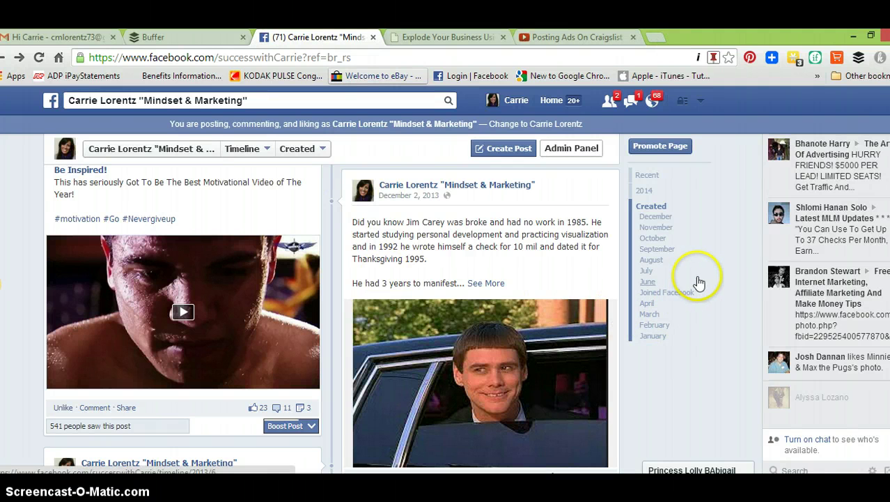